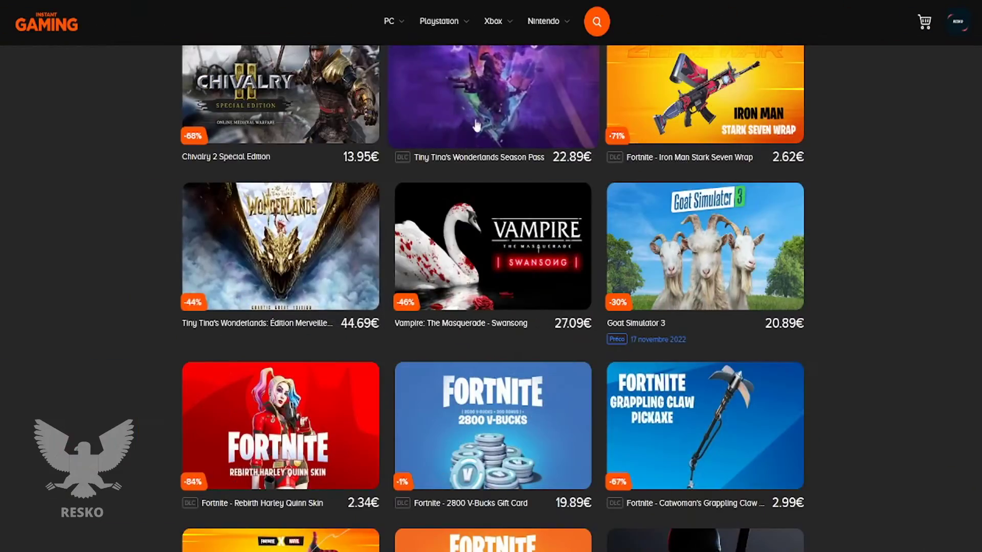
# Pick Fortnite - Spider-Man Zero Outfit from the Instant Gaming catalogue, add it to the cart and proceed to payment
pyautogui.scroll(3, 716, 220)
pyautogui.scroll(-8, 715, 220)
pyautogui.scroll(-3, 321, 251)
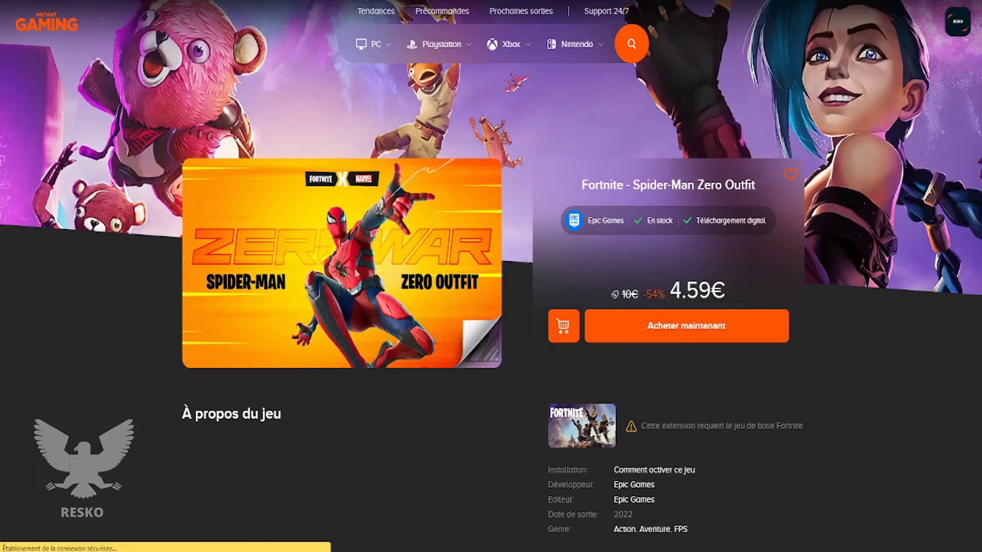
pyautogui.click(634, 333)
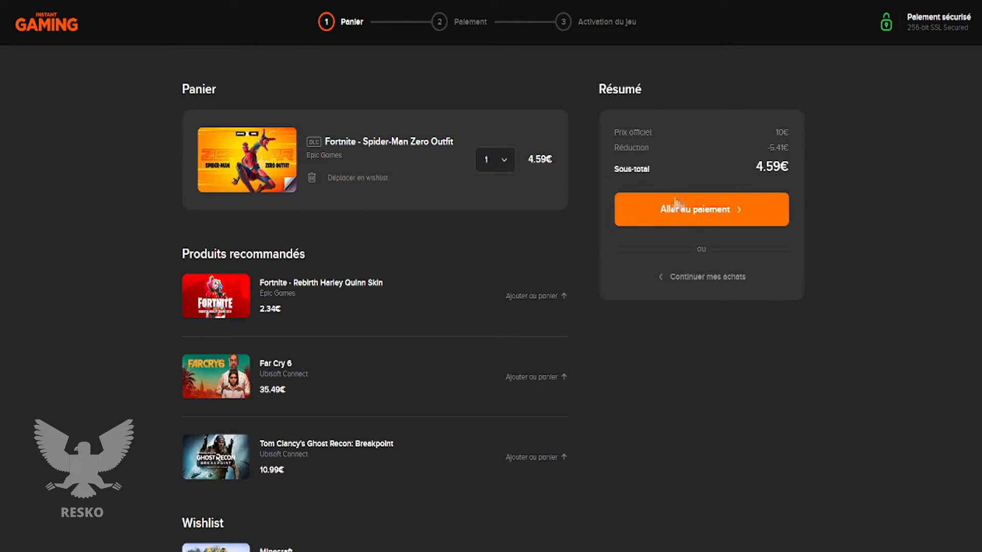
pyautogui.scroll(-3, 693, 243)
pyautogui.scroll(3, 687, 252)
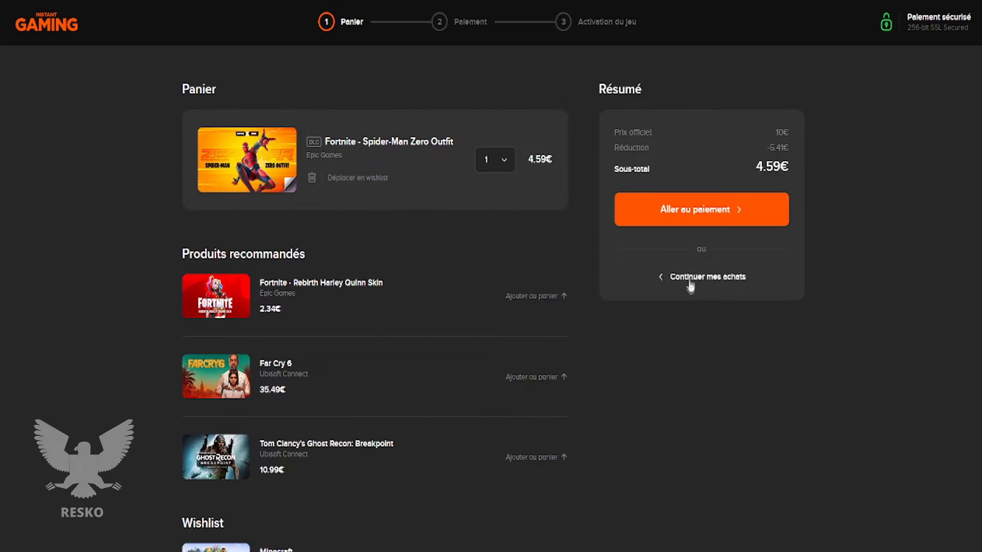
pyautogui.click(693, 215)
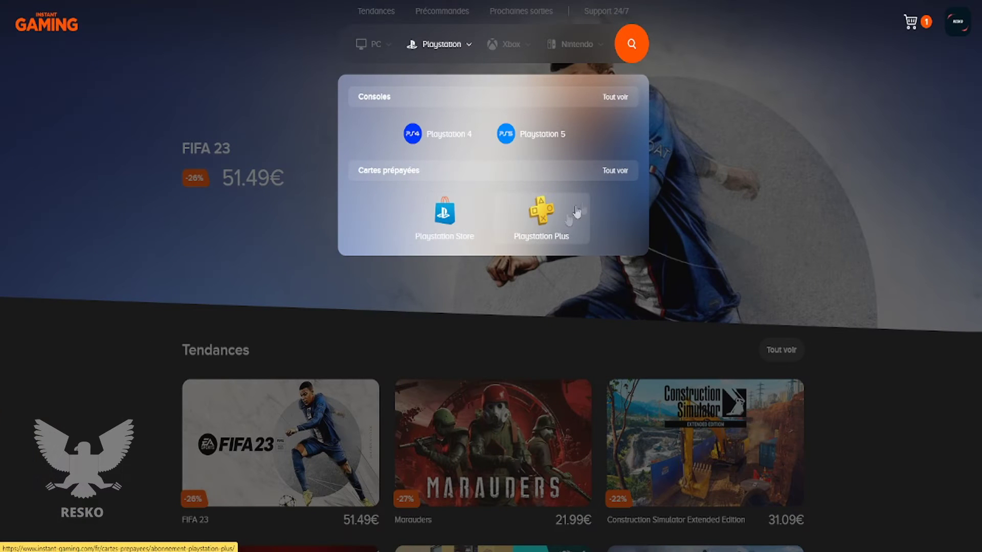
# Look through the prepaid PlayStation Store and Xbox cards and compare their amounts and prices
pyautogui.click(611, 174)
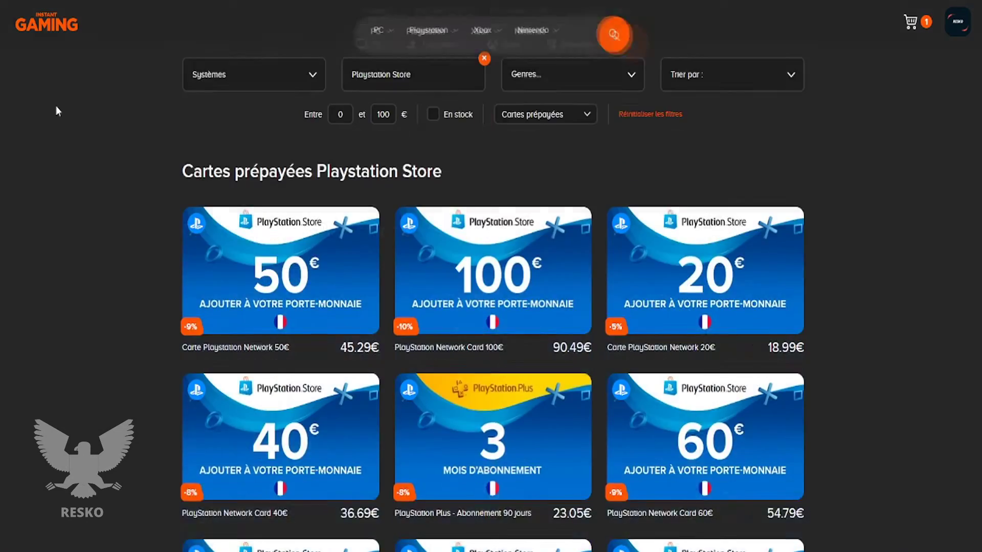
pyautogui.scroll(-12, 57, 108)
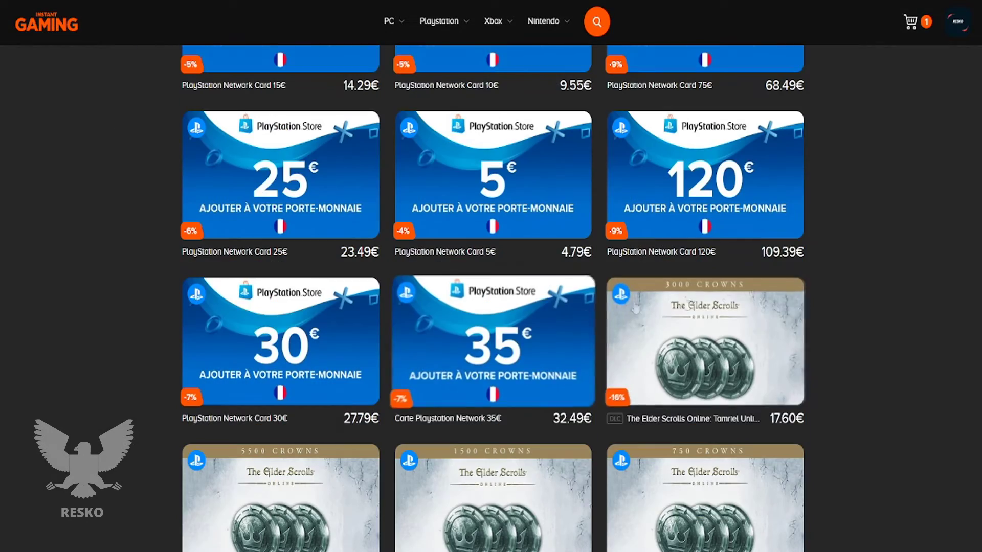
pyautogui.doubleClick(830, 255)
pyautogui.click(832, 254)
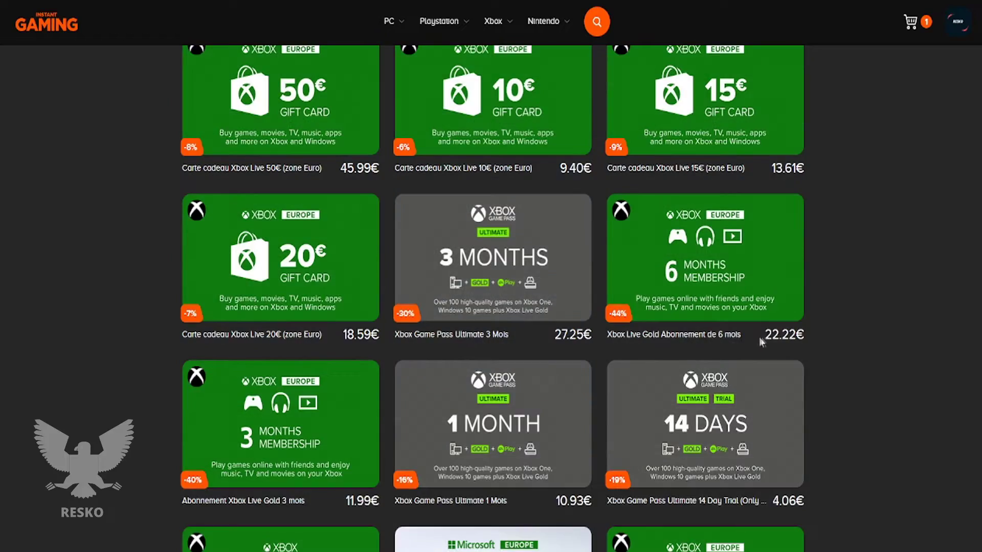
pyautogui.doubleClick(817, 338)
pyautogui.click(827, 338)
pyautogui.scroll(-3, 828, 337)
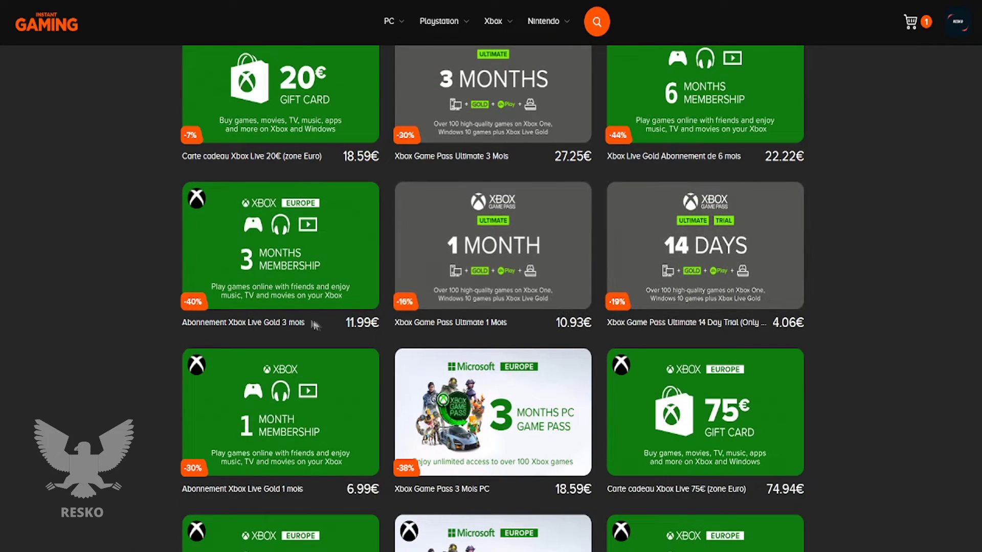
pyautogui.moveTo(336, 323); pyautogui.dragTo(383, 326)
pyautogui.click(875, 216)
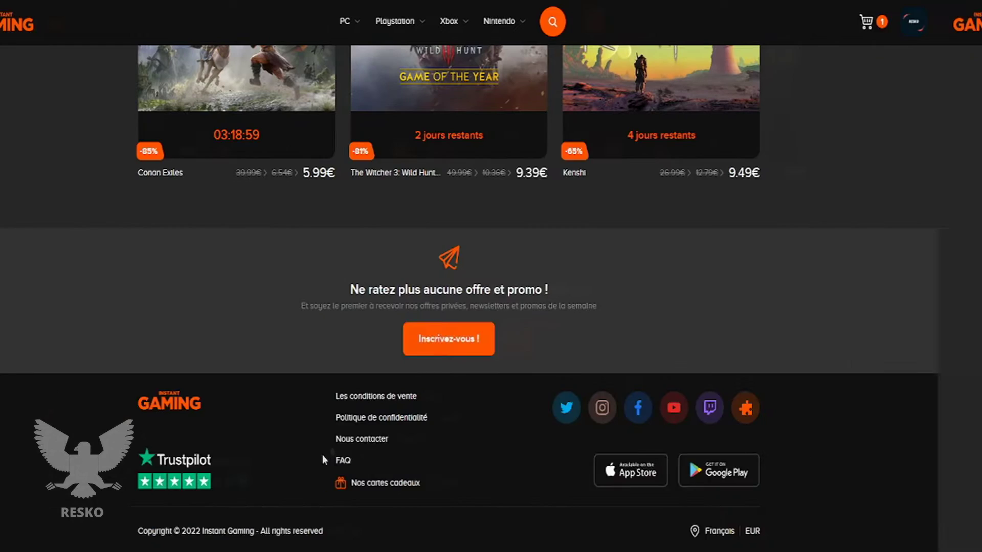
# Open the contact page and look through the frequently asked questions, including the Autre category
pyautogui.click(394, 444)
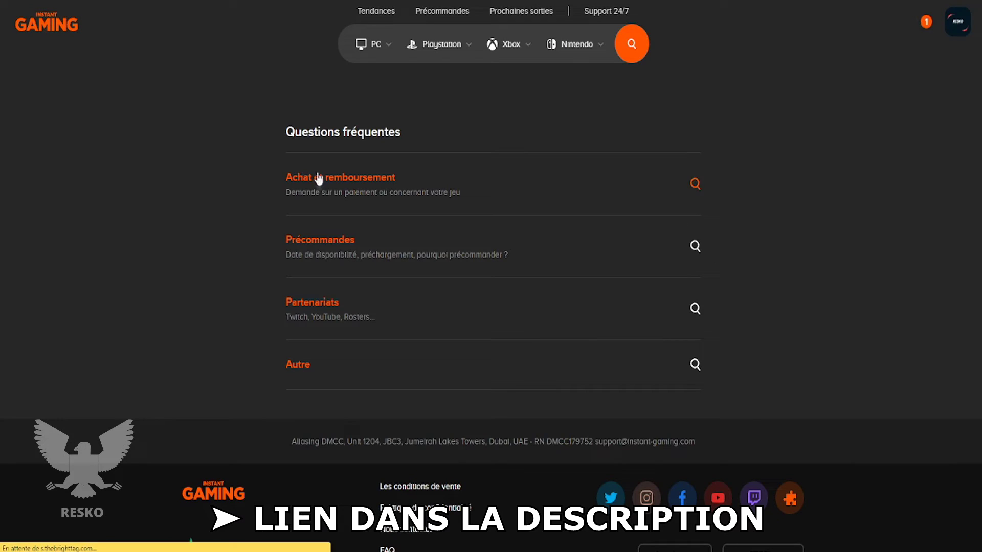
pyautogui.click(294, 374)
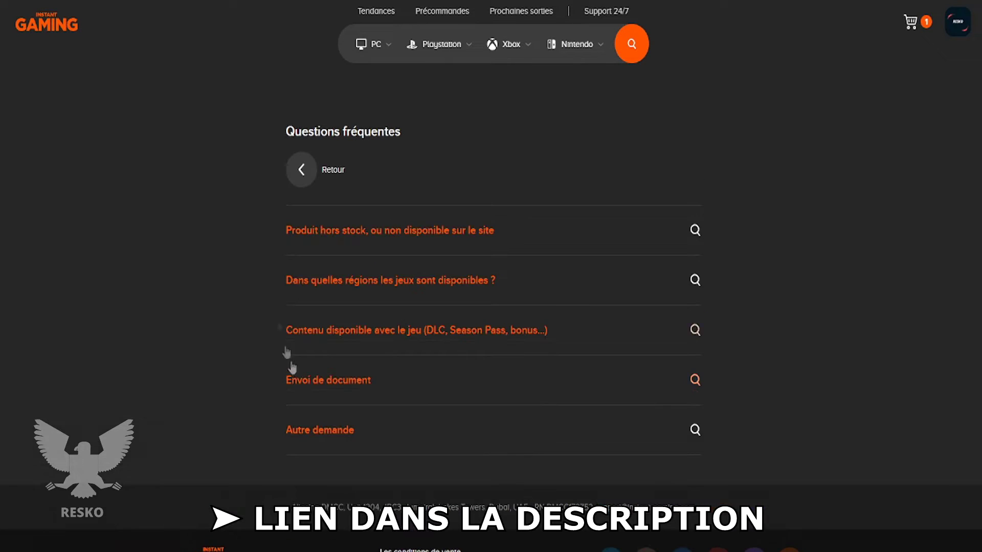
pyautogui.scroll(-3, 262, 294)
pyautogui.click(311, 271)
pyautogui.click(317, 177)
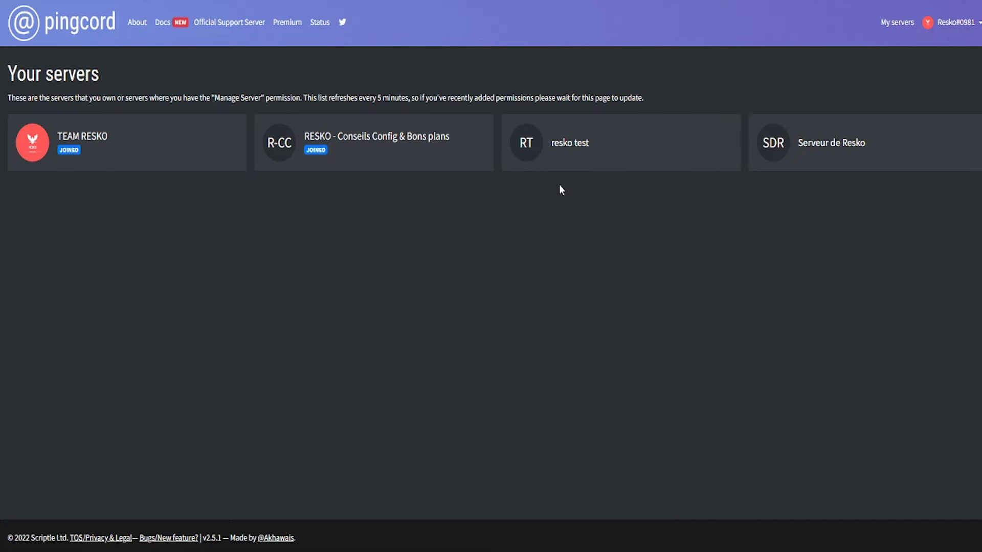
# In Pingcord, open the Twitter service of the RESKO - Conseils Config & Bons plans server and start a new integration
pyautogui.click(322, 152)
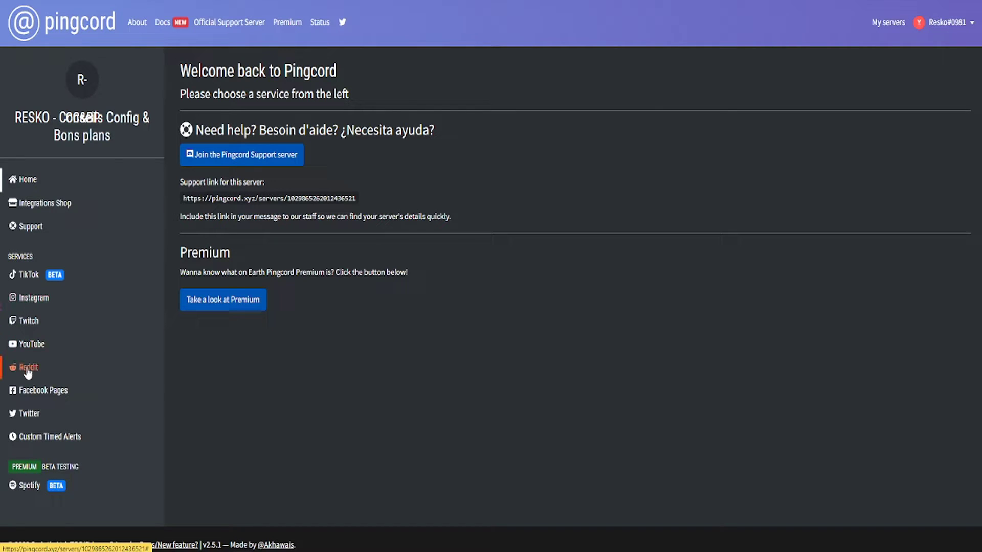
pyautogui.click(28, 415)
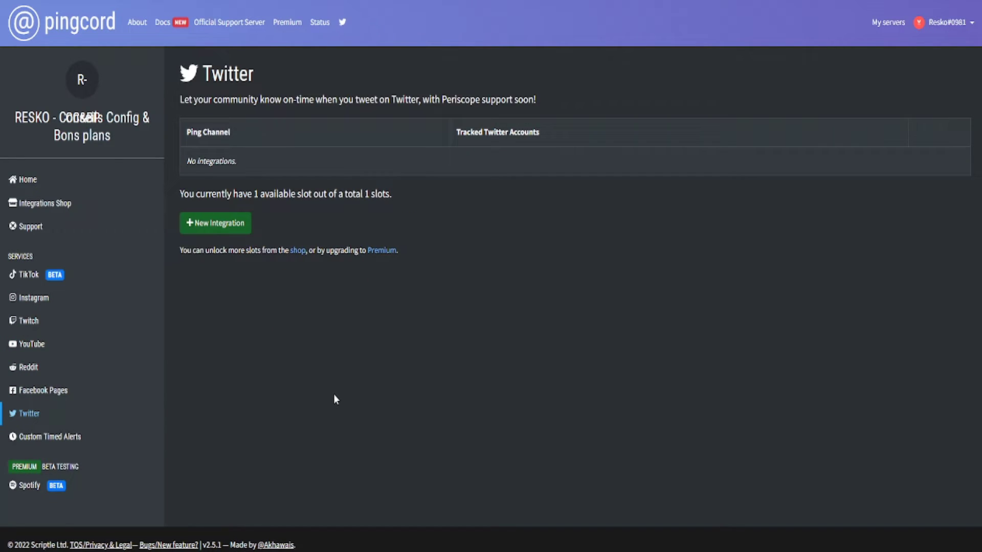
pyautogui.click(206, 222)
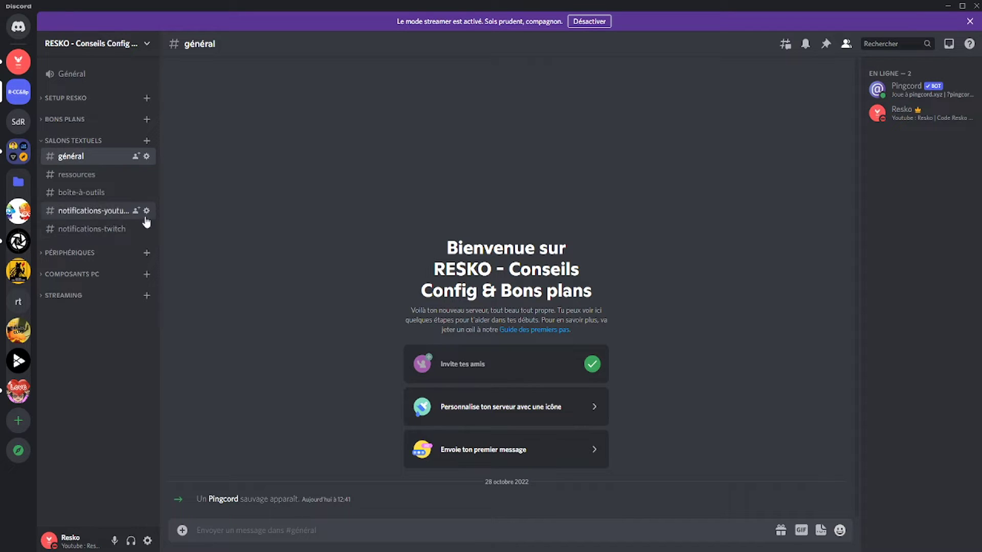
# In Discord, create a text channel named notifications-twitter in the Salons textuels category
pyautogui.click(147, 140)
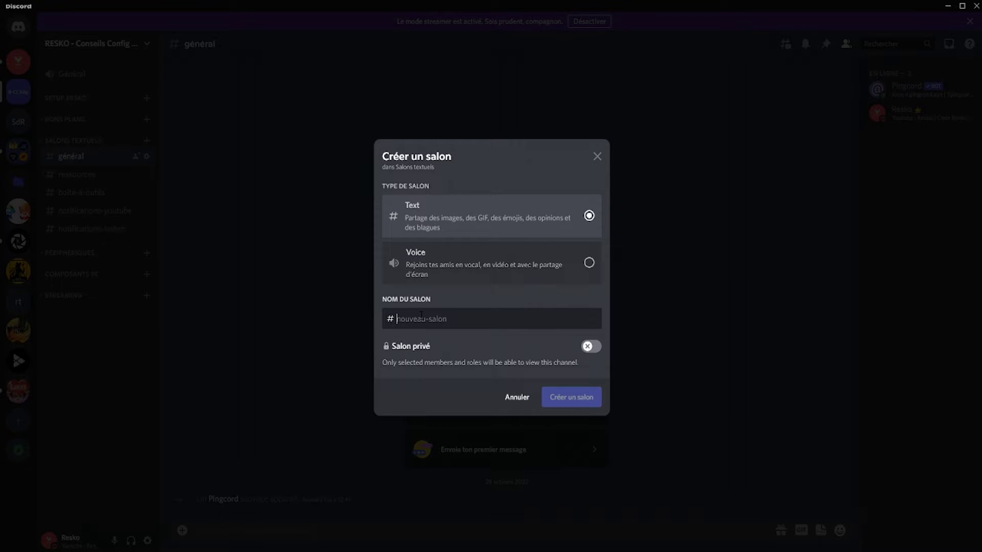
pyautogui.write('notifications-twitter')
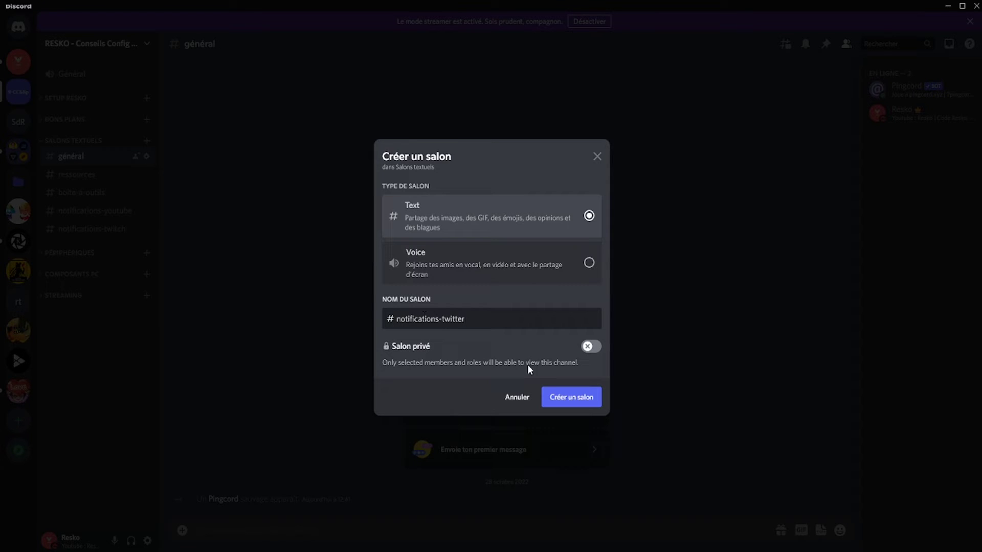
pyautogui.click(557, 400)
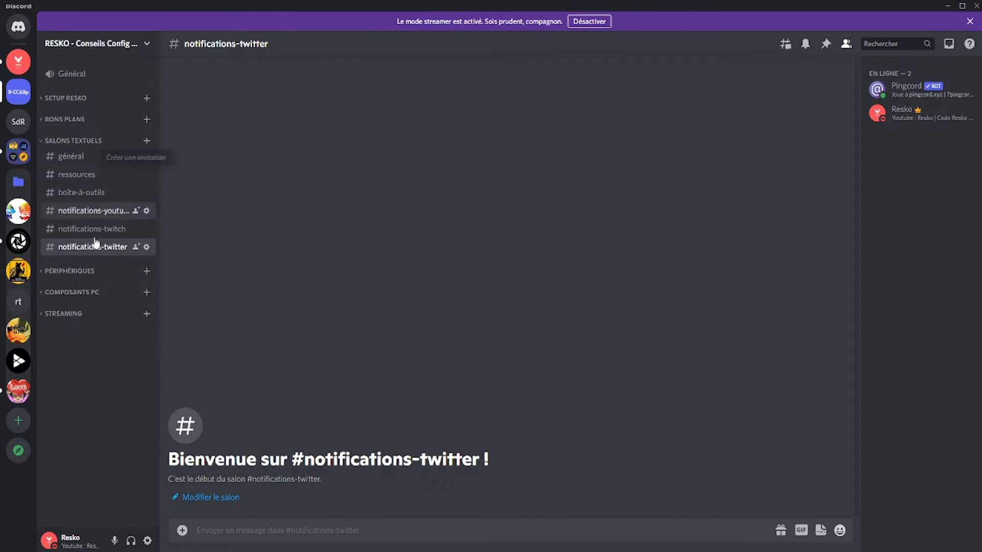
pyautogui.click(898, 88)
pyautogui.click(634, 136)
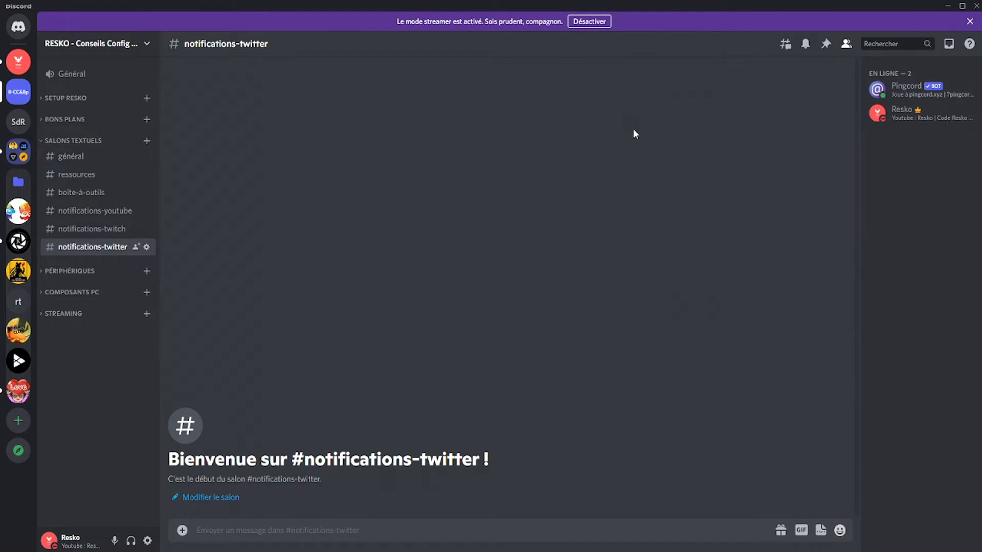
# Add the Abonné role to the advanced permissions of the notifications-twitter channel
pyautogui.click(147, 248)
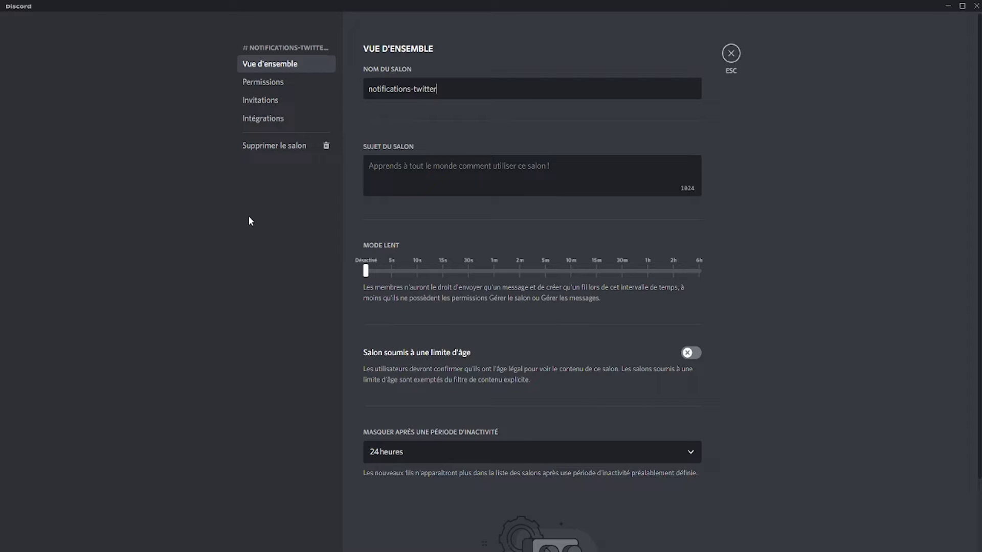
pyautogui.click(271, 86)
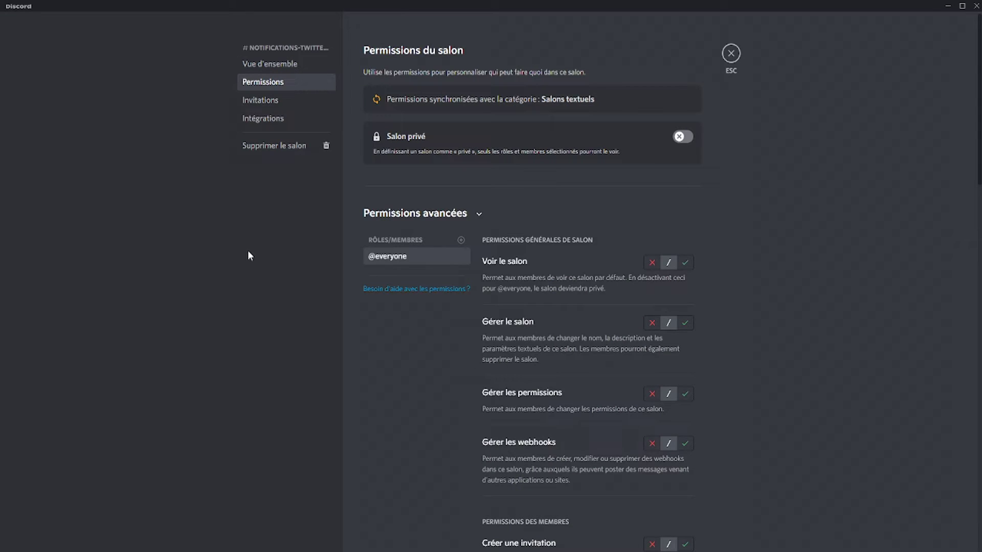
pyautogui.click(461, 240)
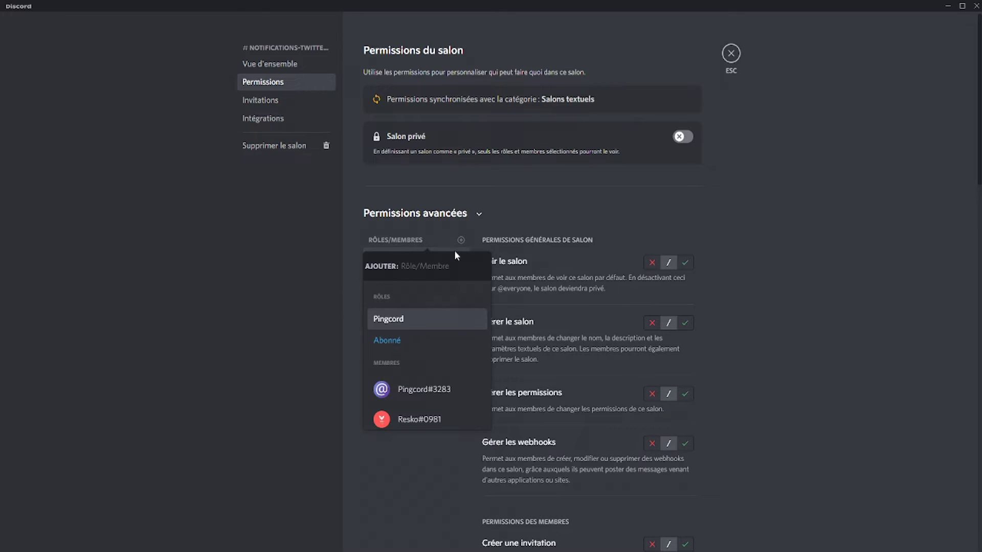
pyautogui.click(405, 341)
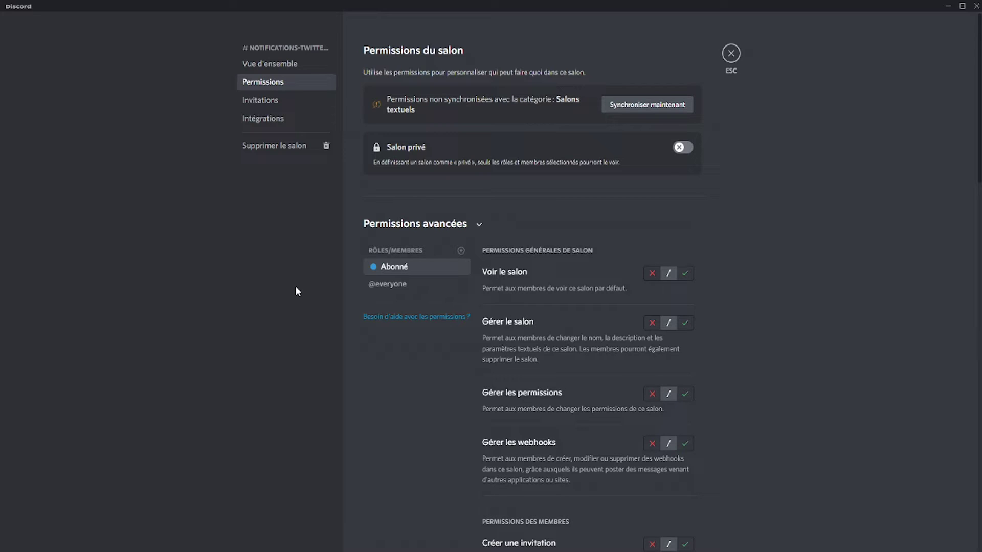
# For Abonné, allow Voir le salon and deny Gérer le salon, Gérer les permissions, Gérer les webhooks and Créer une invitation
pyautogui.scroll(-2, 522, 259)
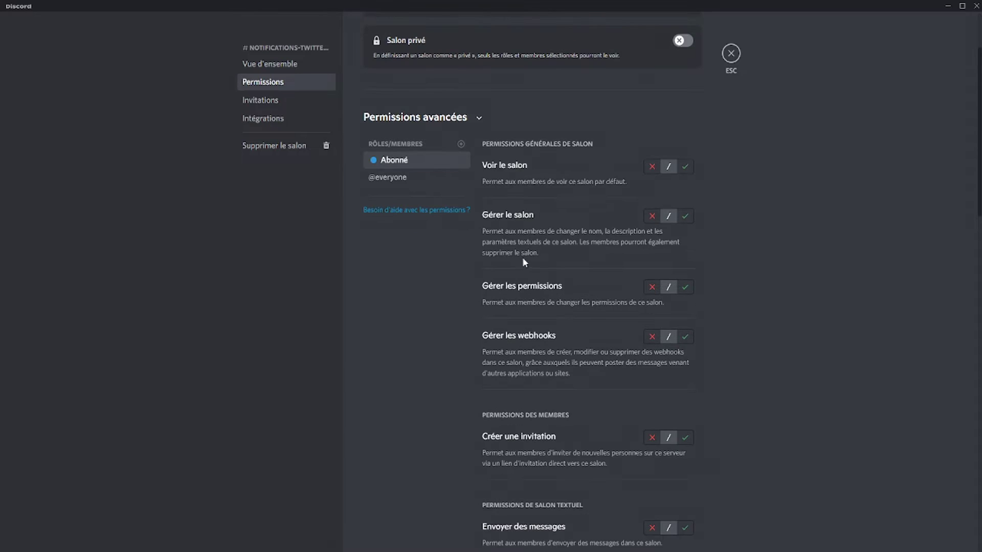
pyautogui.click(685, 167)
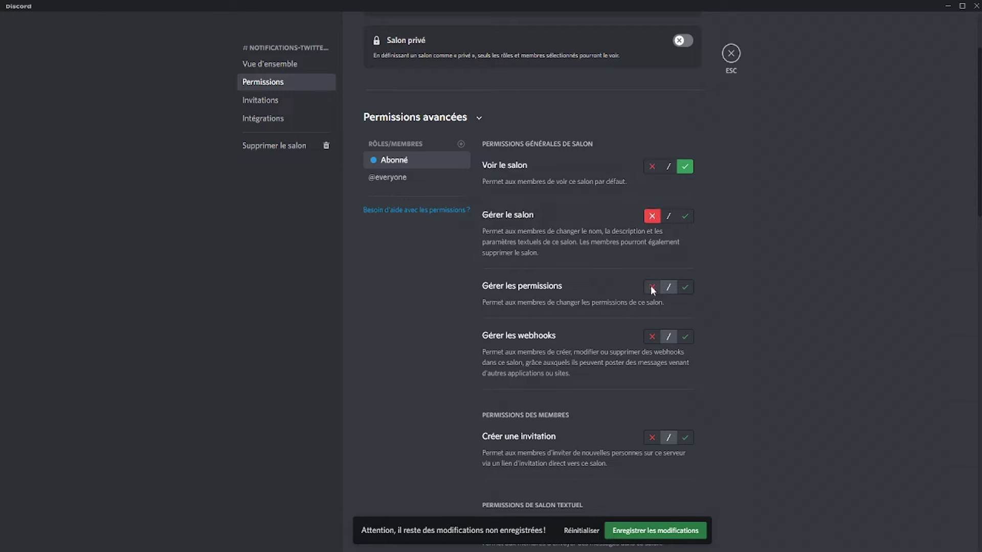
pyautogui.click(651, 336)
pyautogui.scroll(-2, 651, 336)
pyautogui.click(653, 334)
# Deny Abonné Envoyer des messages, Envoyer des messages dans les fils, Créer des fils publics, Créer des fils privés, Intégrer des liens and Joindre des fichiers
pyautogui.scroll(-1, 652, 337)
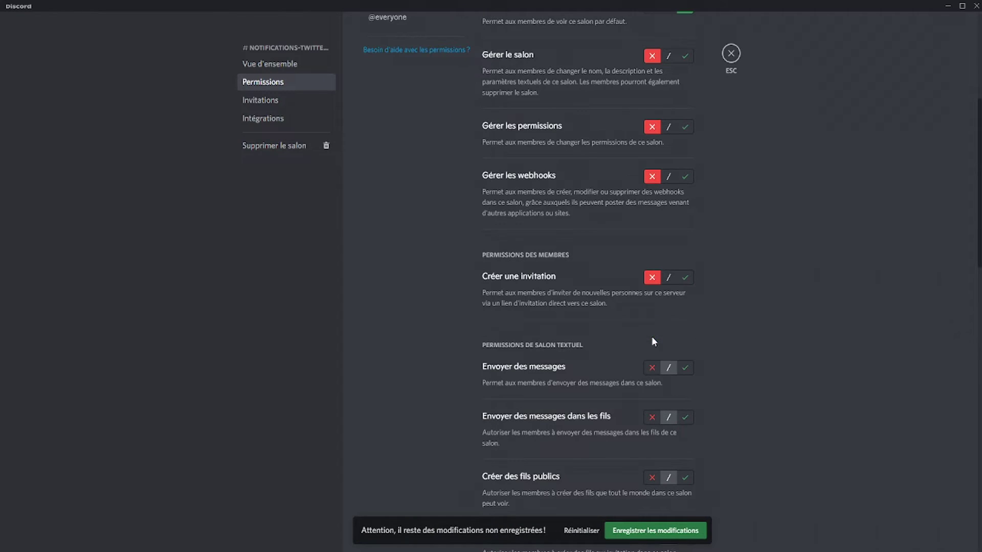
pyautogui.click(652, 366)
pyautogui.scroll(-1, 647, 332)
pyautogui.scroll(-1, 646, 333)
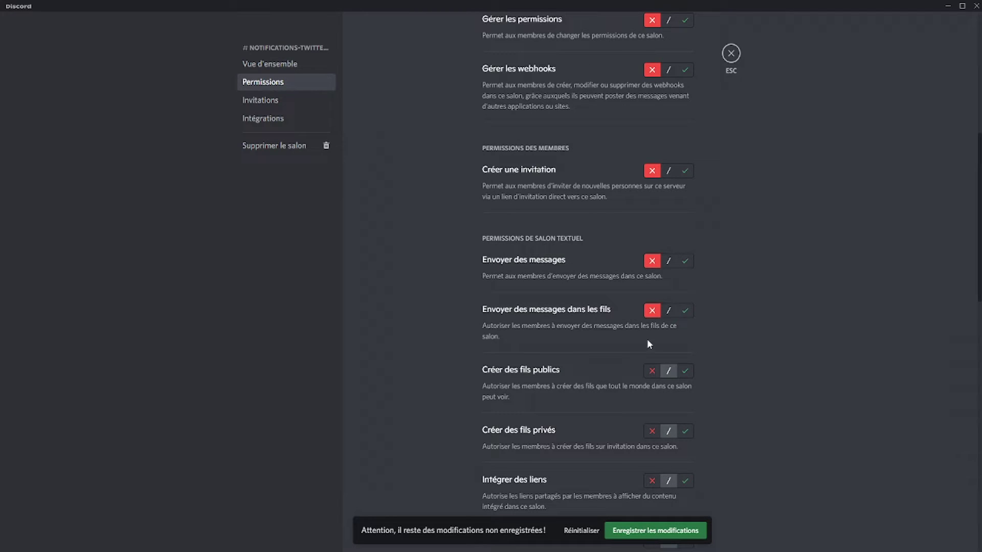
pyautogui.scroll(-4, 623, 365)
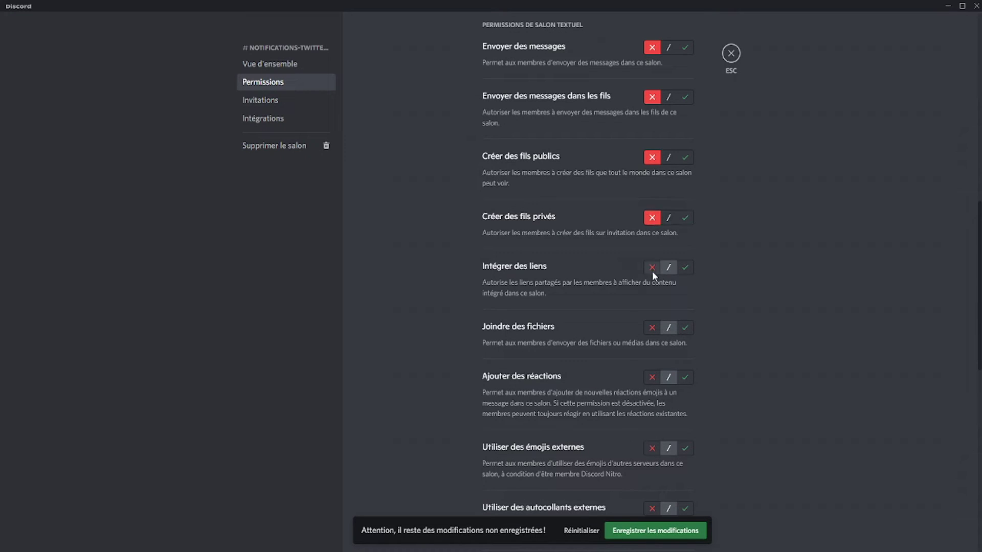
pyautogui.click(652, 330)
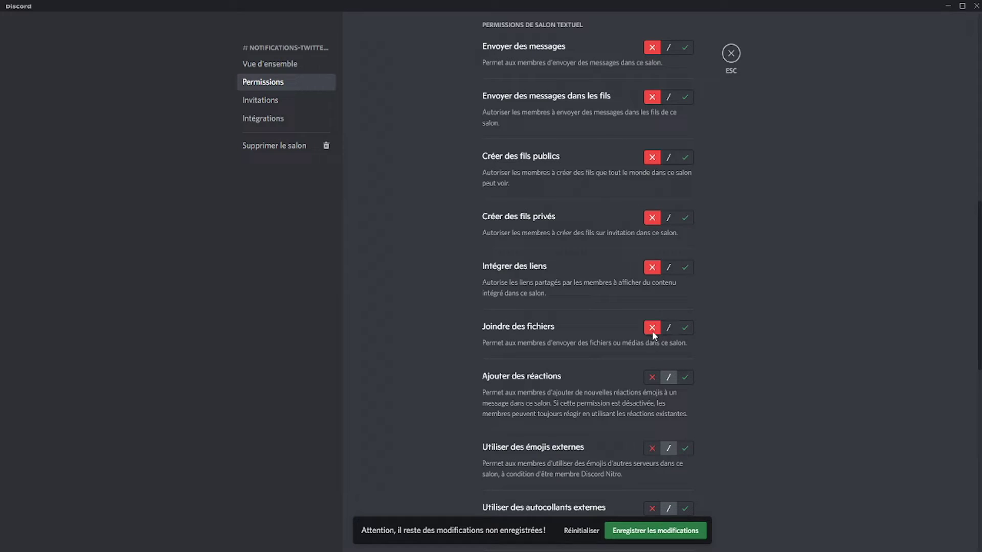
pyautogui.click(687, 378)
pyautogui.scroll(-3, 690, 371)
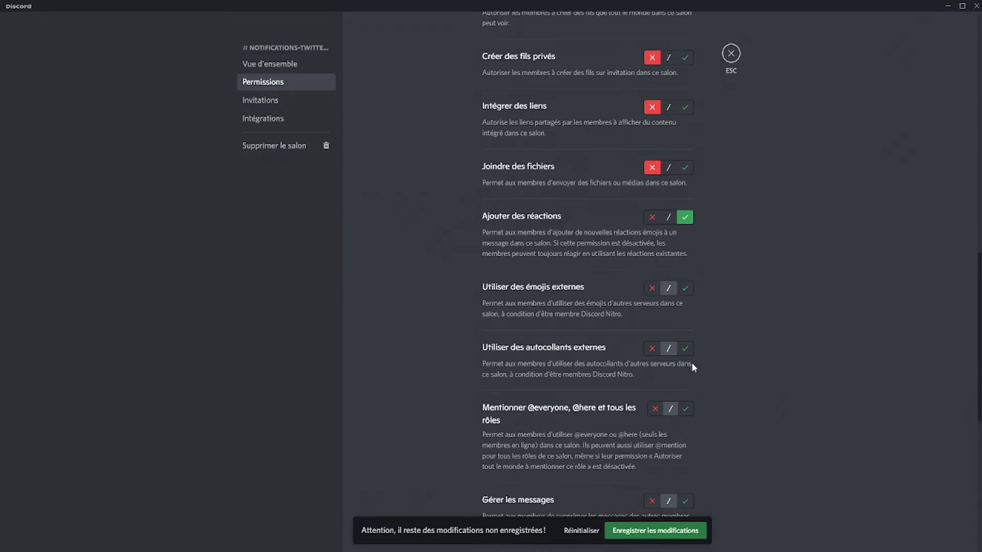
pyautogui.click(648, 351)
pyautogui.scroll(-2, 647, 356)
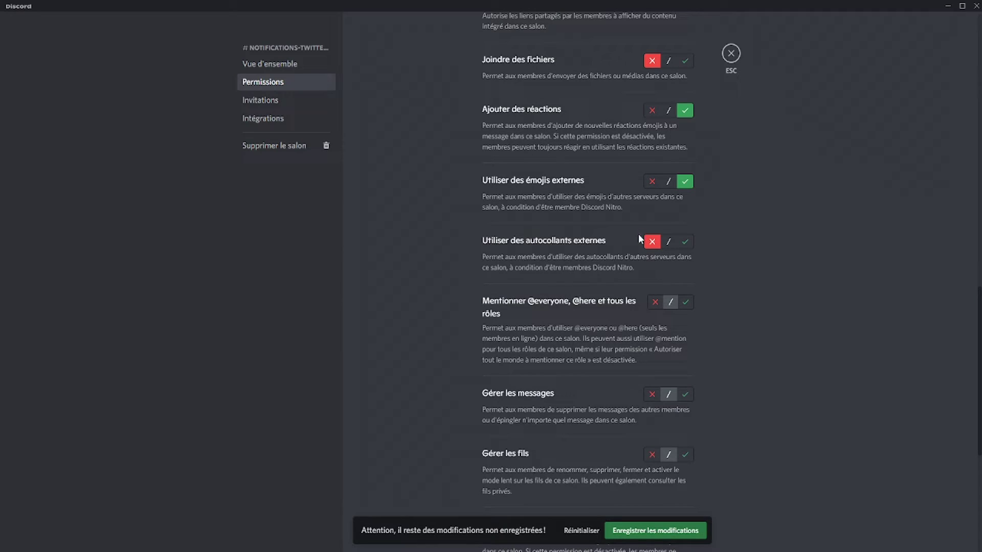
pyautogui.click(651, 301)
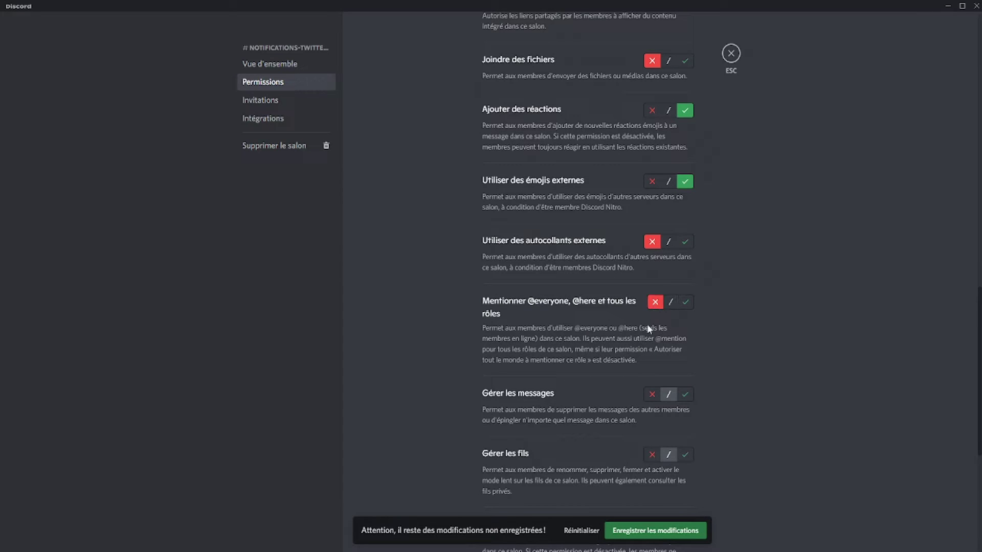
pyautogui.click(653, 394)
# Deny Abonné Gérer les fils, Envoyer des messages de synthèse vocale and Utiliser les commandes de l'application, and allow Voir les anciens messages
pyautogui.scroll(-2, 630, 361)
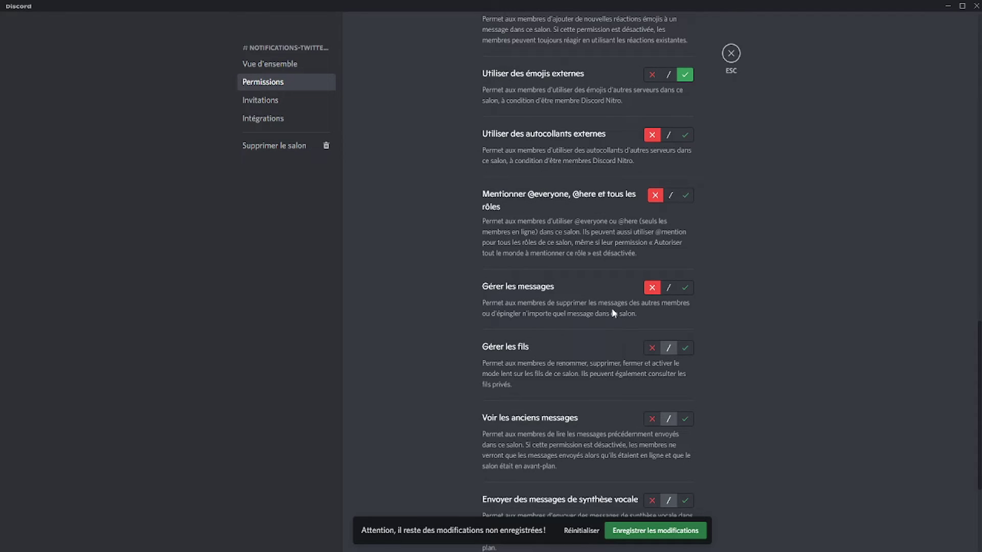
pyautogui.scroll(-2, 640, 340)
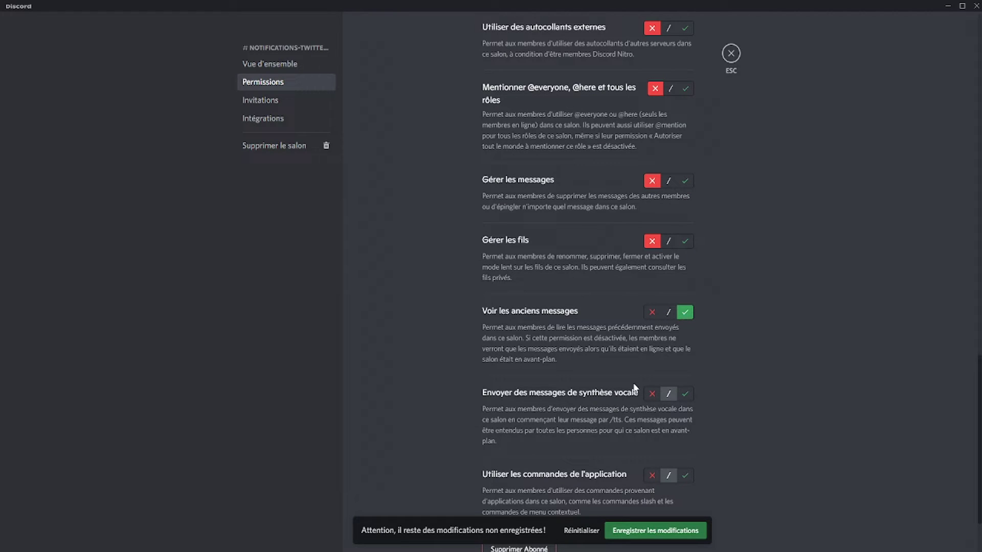
pyautogui.click(652, 396)
pyautogui.scroll(-3, 647, 400)
pyautogui.click(652, 387)
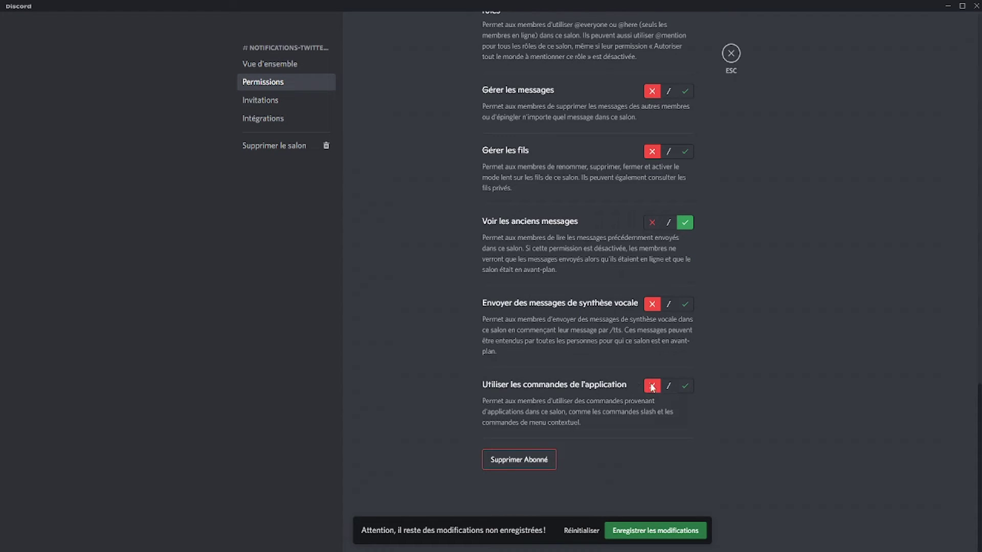
# Save the notifications-twitter permission changes made for the Abonné role
pyautogui.click(649, 530)
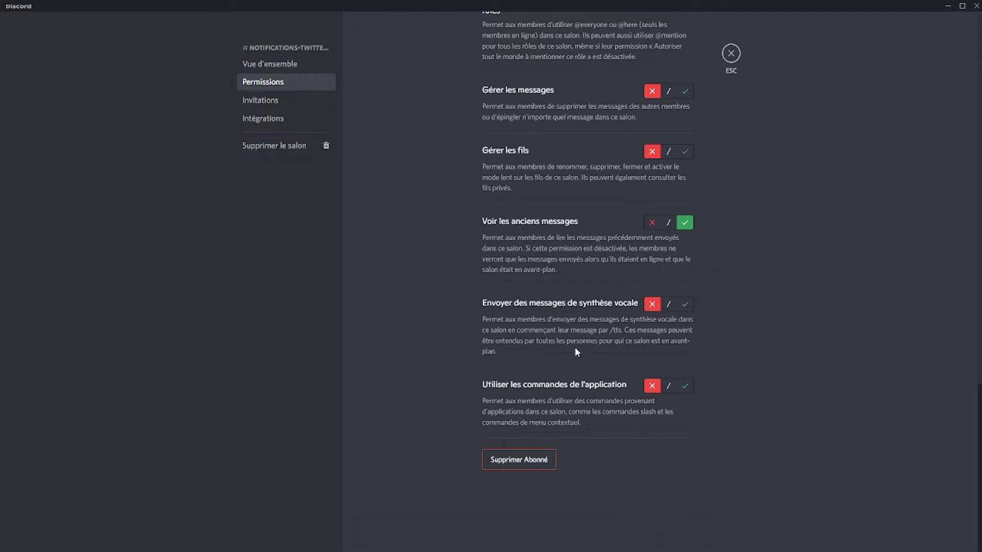
pyautogui.scroll(13, 576, 351)
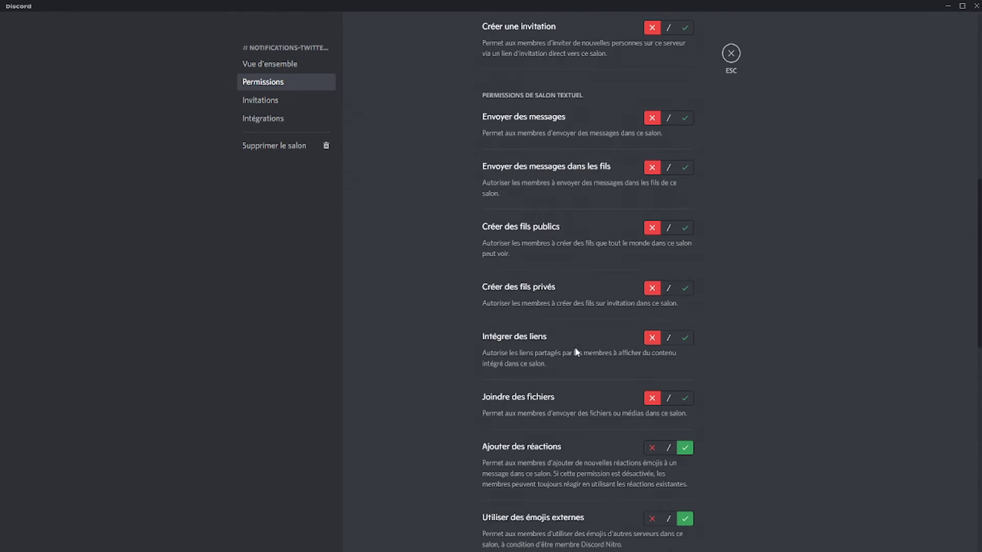
pyautogui.scroll(10, 576, 352)
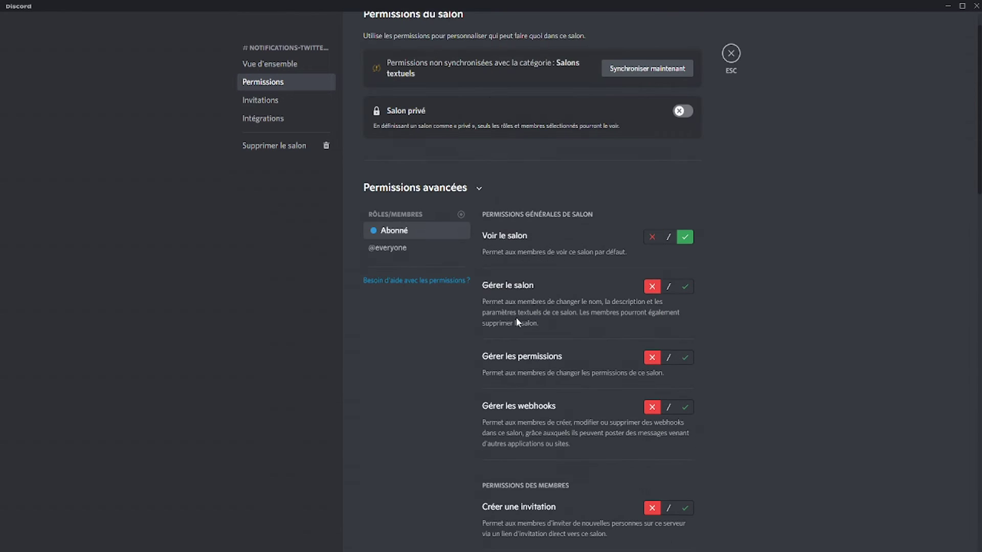
pyautogui.click(450, 248)
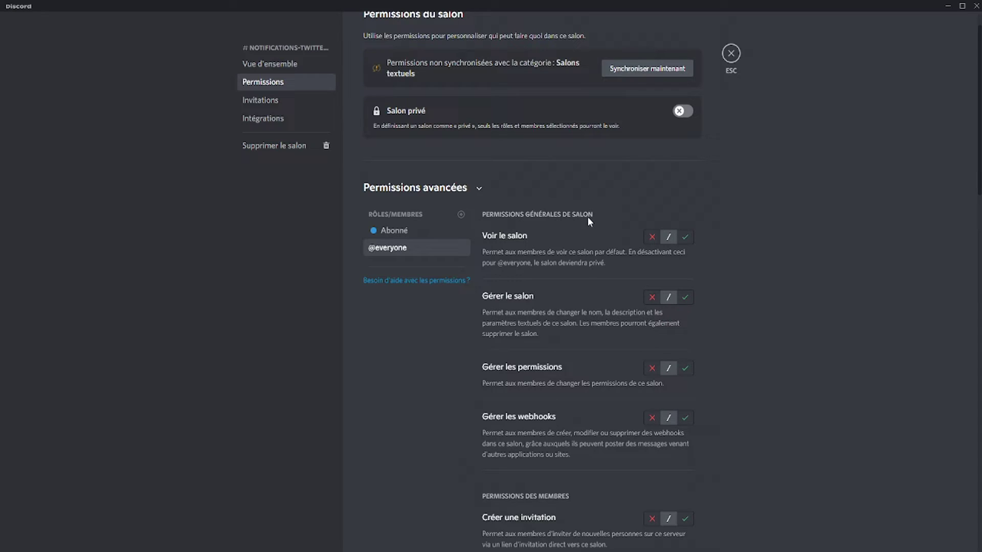
pyautogui.click(651, 237)
pyautogui.scroll(-1, 630, 309)
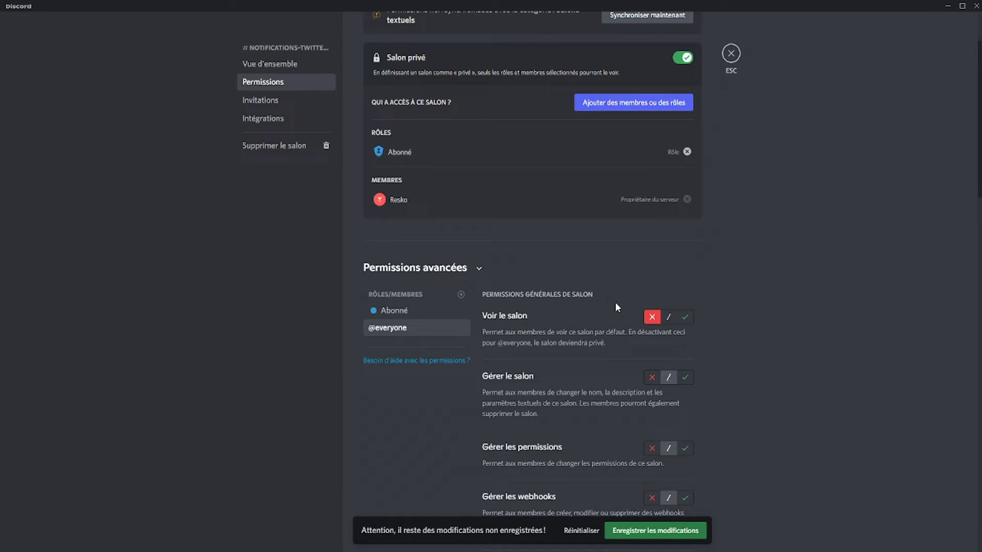
pyautogui.click(689, 316)
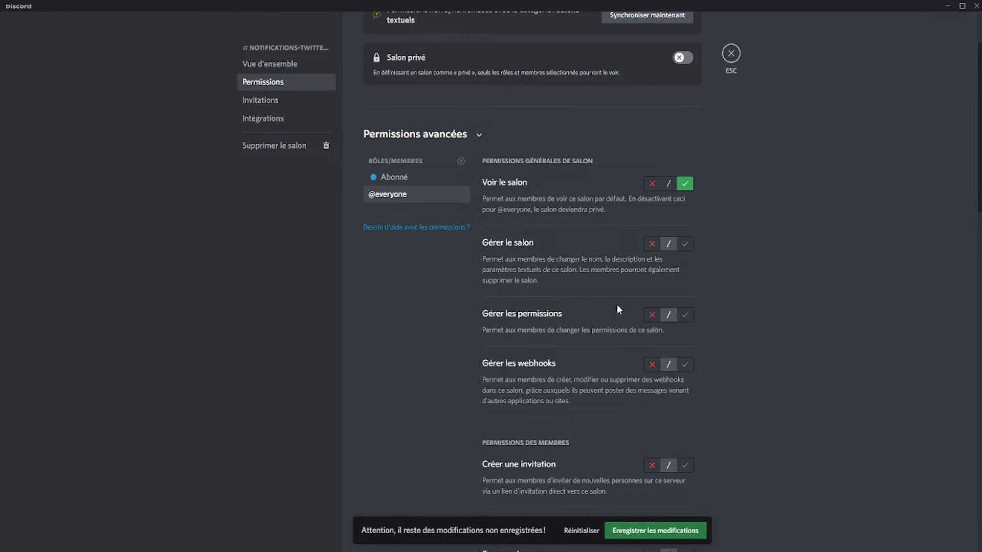
pyautogui.click(668, 183)
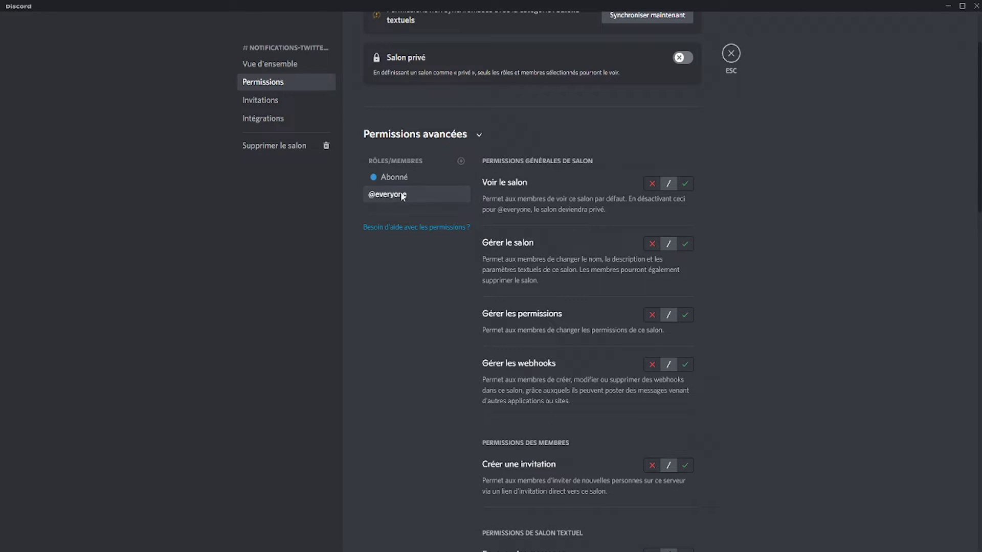
pyautogui.click(396, 177)
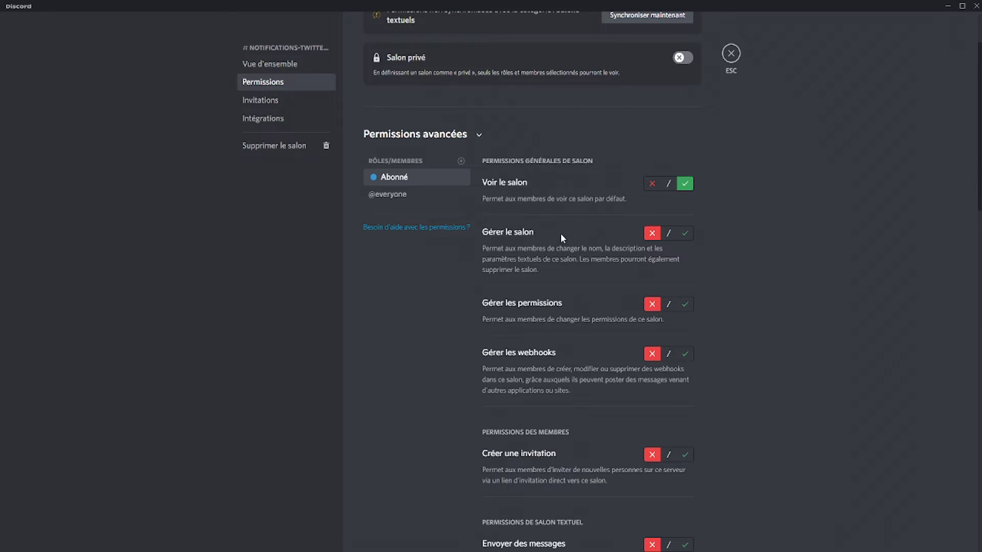
pyautogui.scroll(-10, 558, 220)
pyautogui.scroll(-5, 564, 289)
pyautogui.scroll(20, 563, 291)
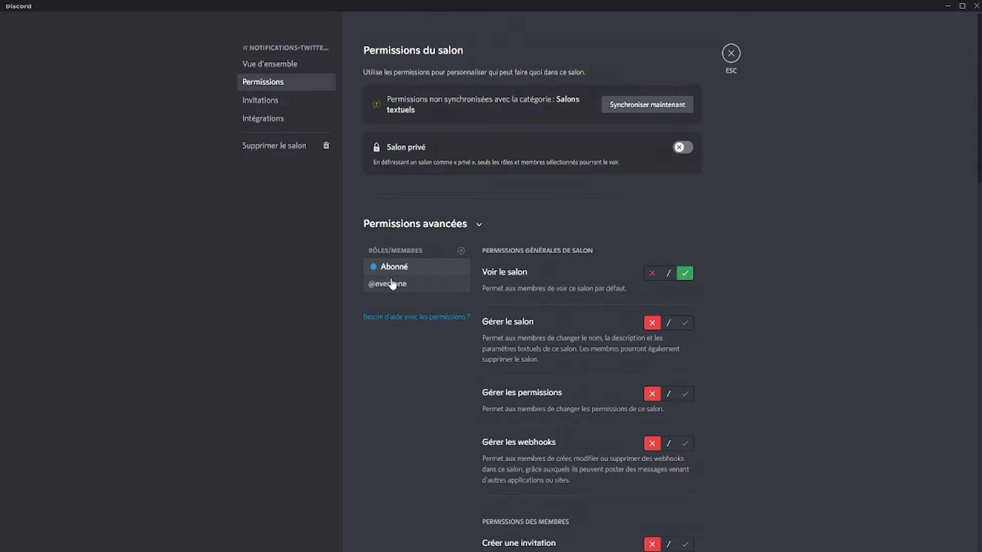
pyautogui.click(449, 286)
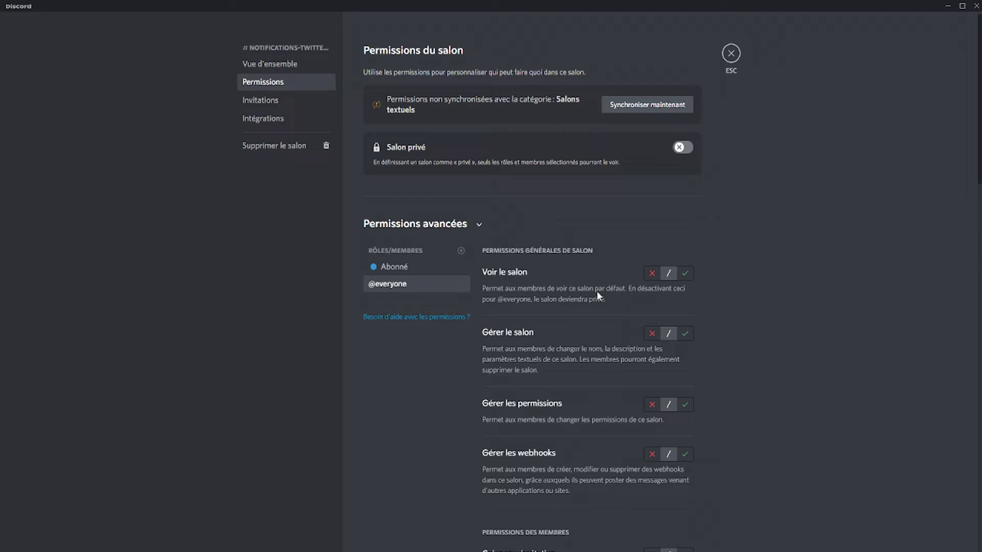
pyautogui.scroll(-20, 601, 300)
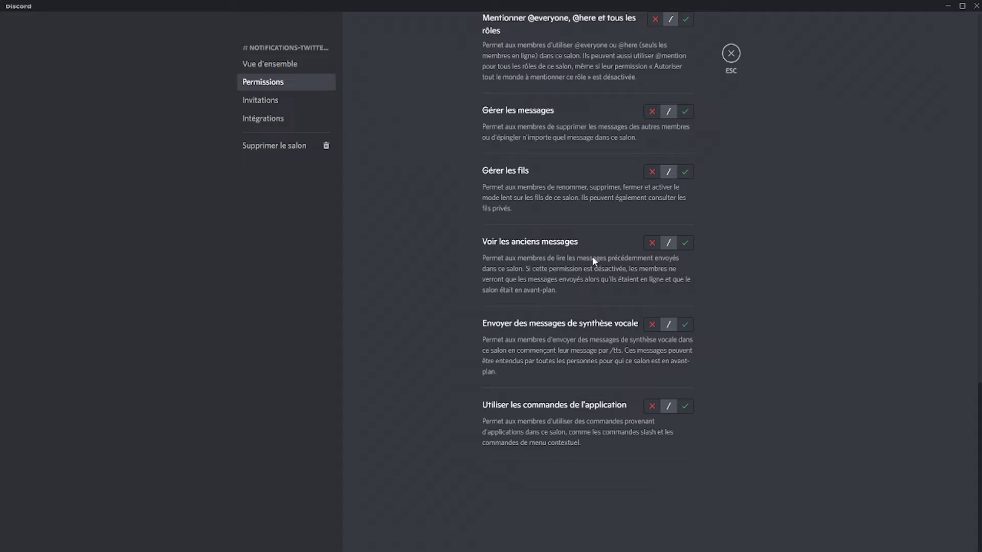
pyautogui.scroll(6, 665, 238)
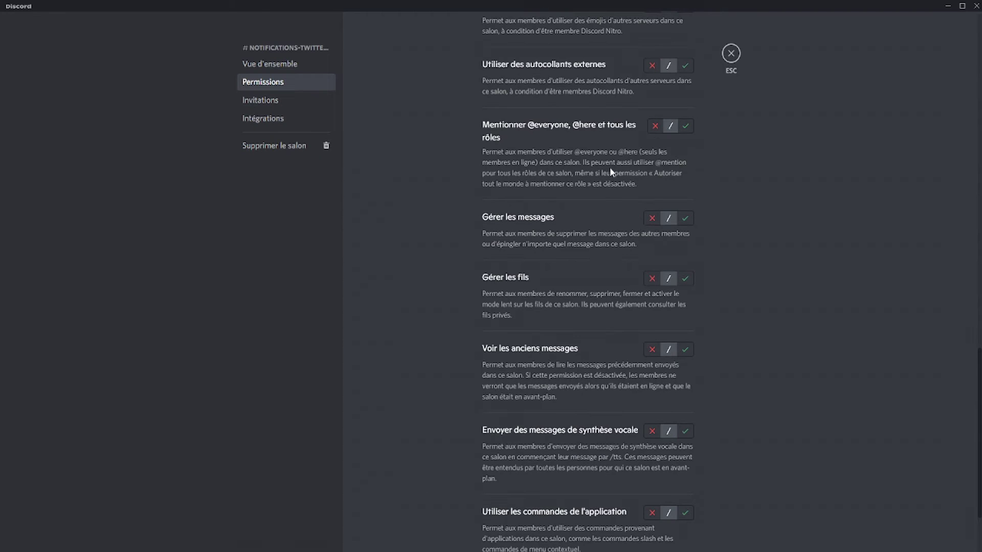
pyautogui.click(731, 53)
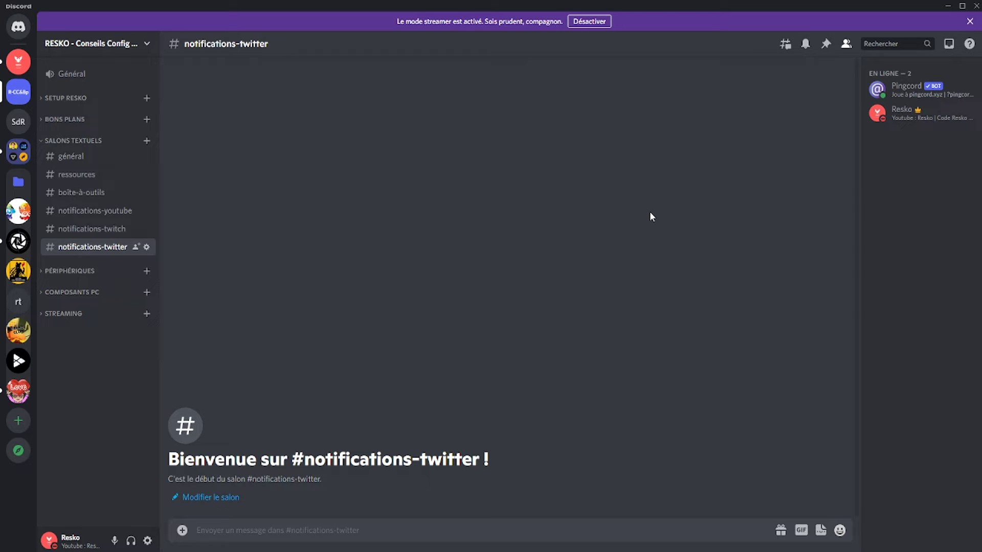
# Reopen the notifications-twitter permissions, examine the full list for the Abonné role, and leave the settings
pyautogui.click(146, 247)
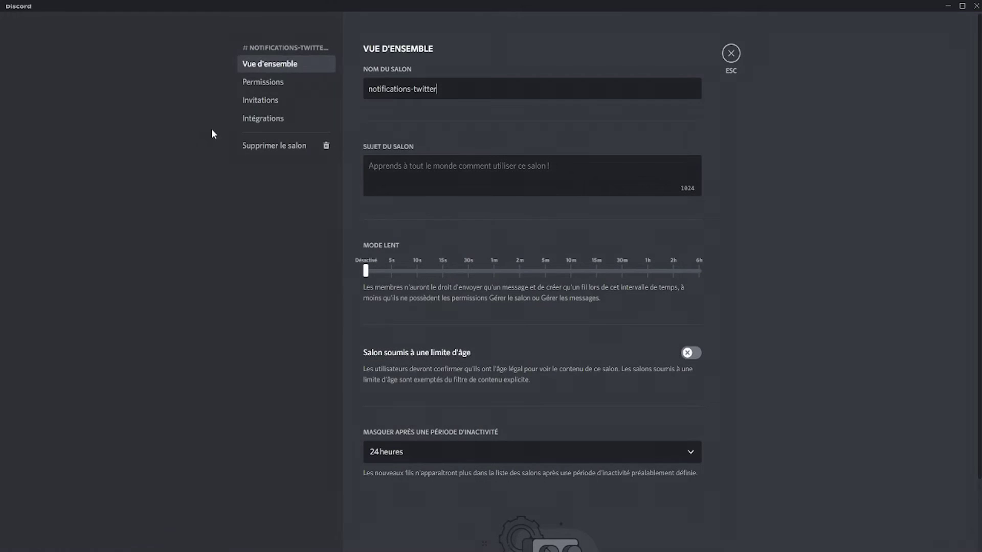
pyautogui.click(251, 83)
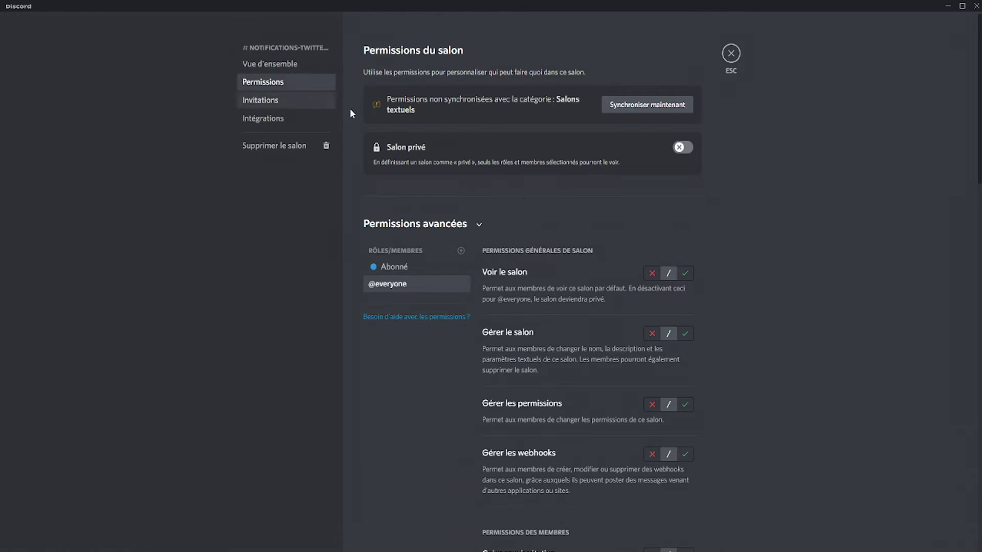
pyautogui.click(411, 270)
pyautogui.scroll(-15, 551, 269)
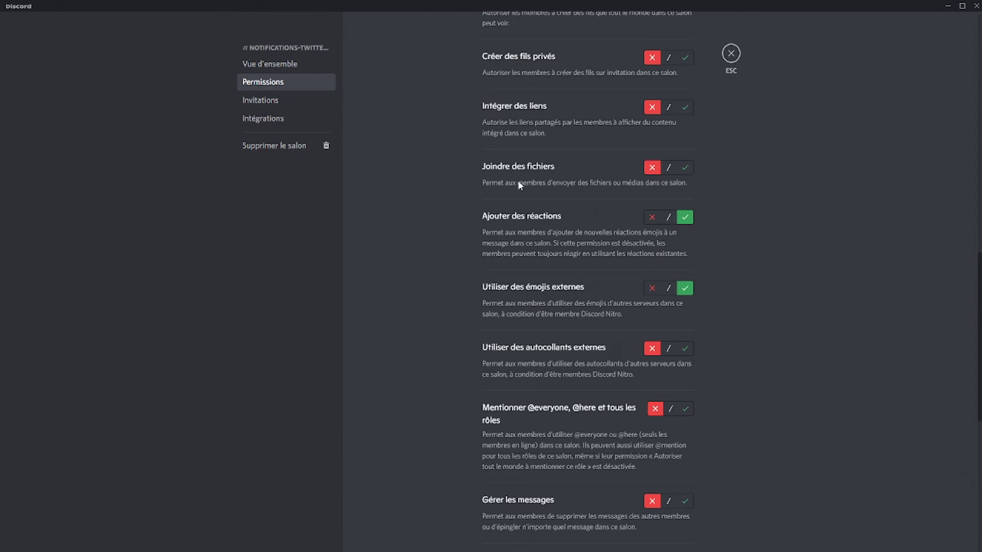
pyautogui.scroll(-1, 547, 250)
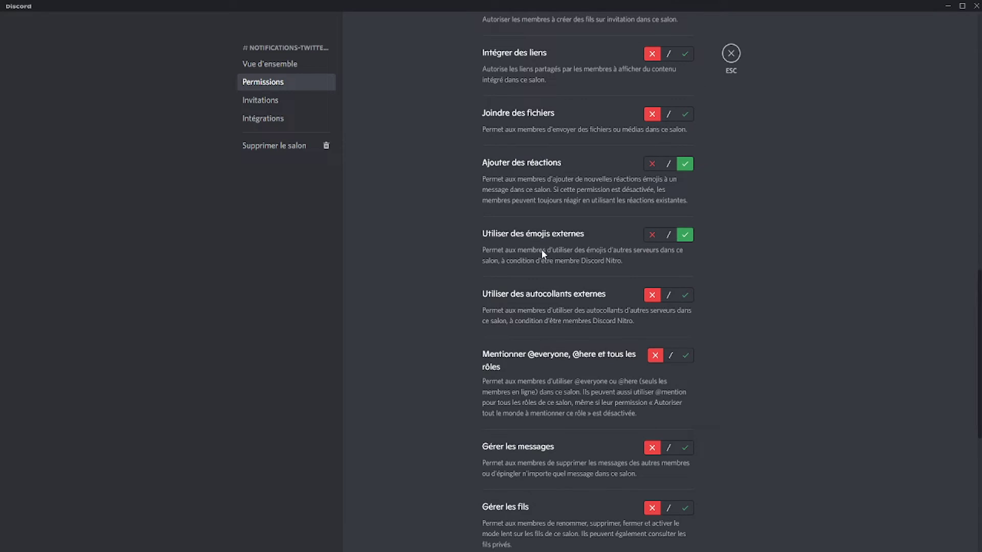
pyautogui.scroll(-7, 572, 214)
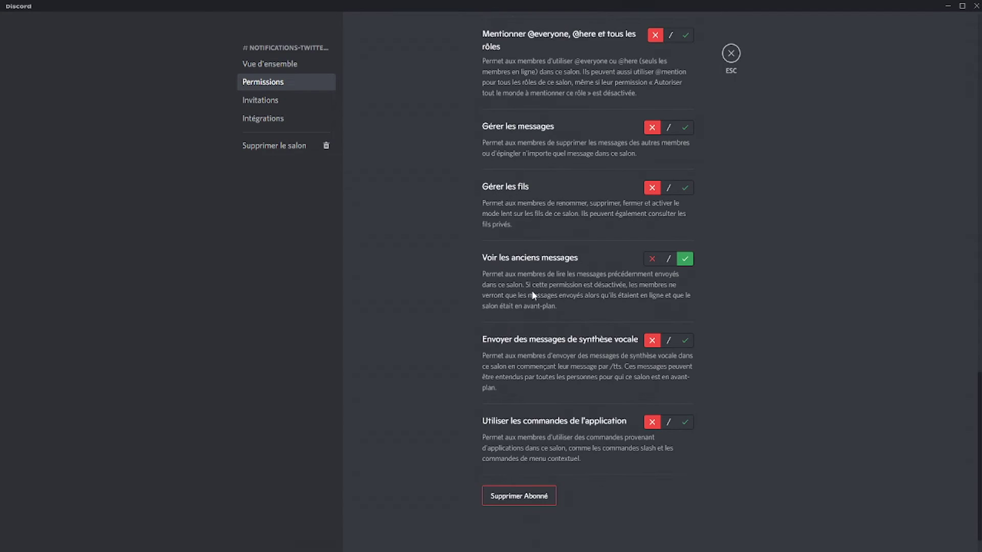
pyautogui.press('Escape')
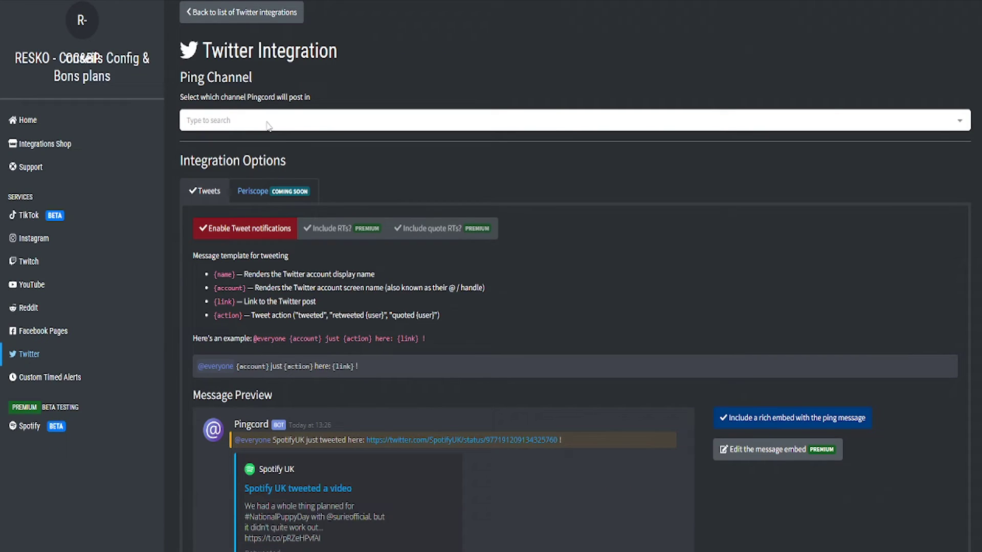
# In Pingcord, reload the Twitter Integration page and set notifications-twitter as the ping channel
pyautogui.click(217, 121)
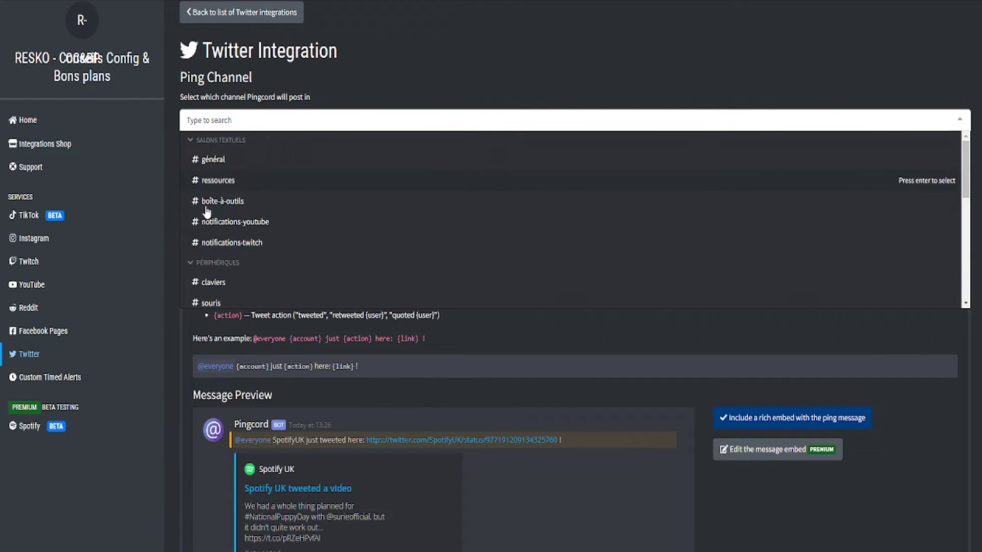
pyautogui.click(323, 97)
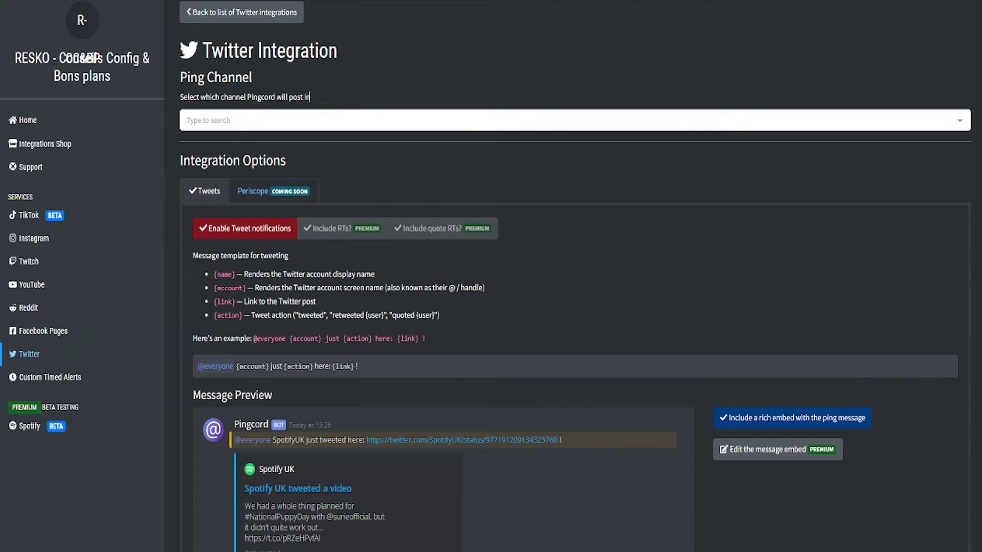
pyautogui.press('F5')
pyautogui.click(364, 182)
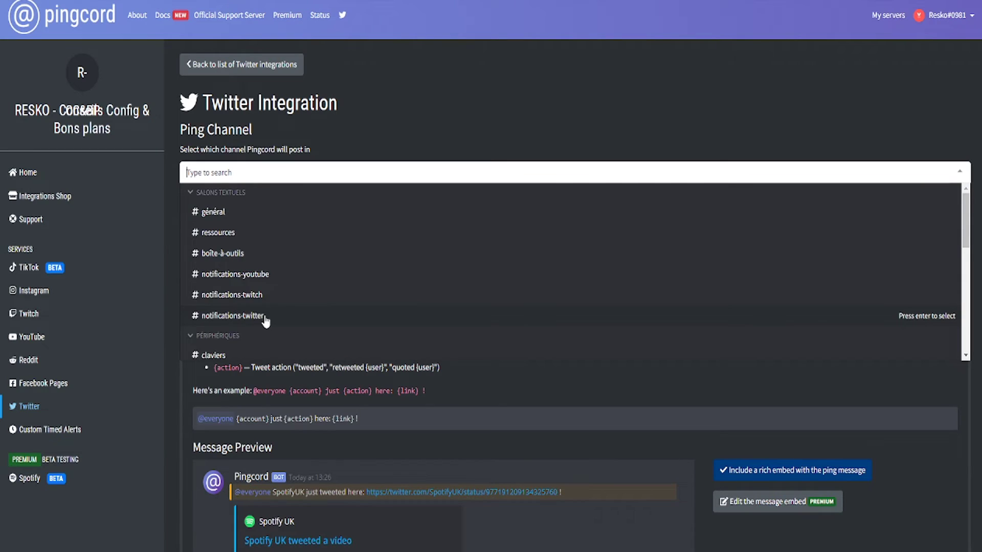
pyautogui.click(265, 316)
pyautogui.scroll(-1, 396, 225)
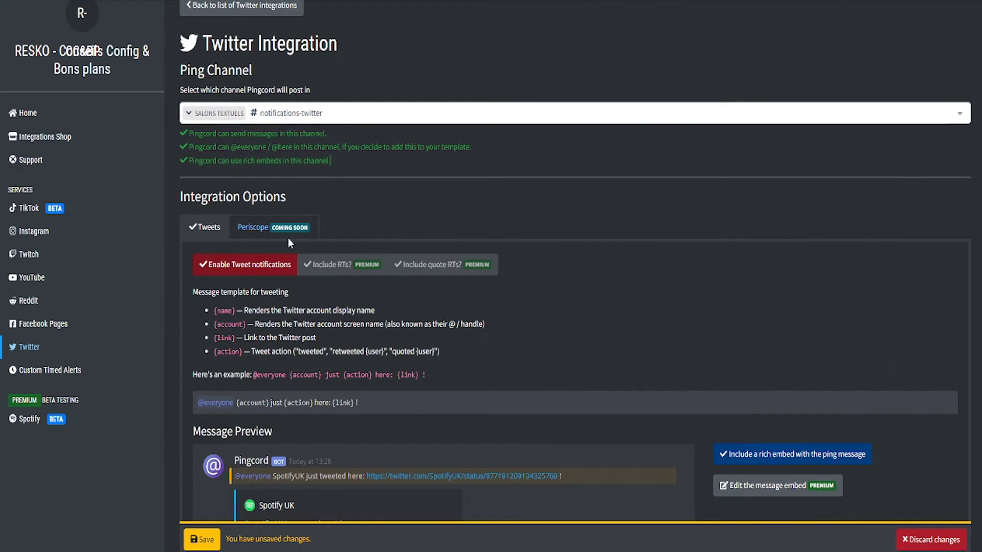
pyautogui.scroll(-2, 263, 298)
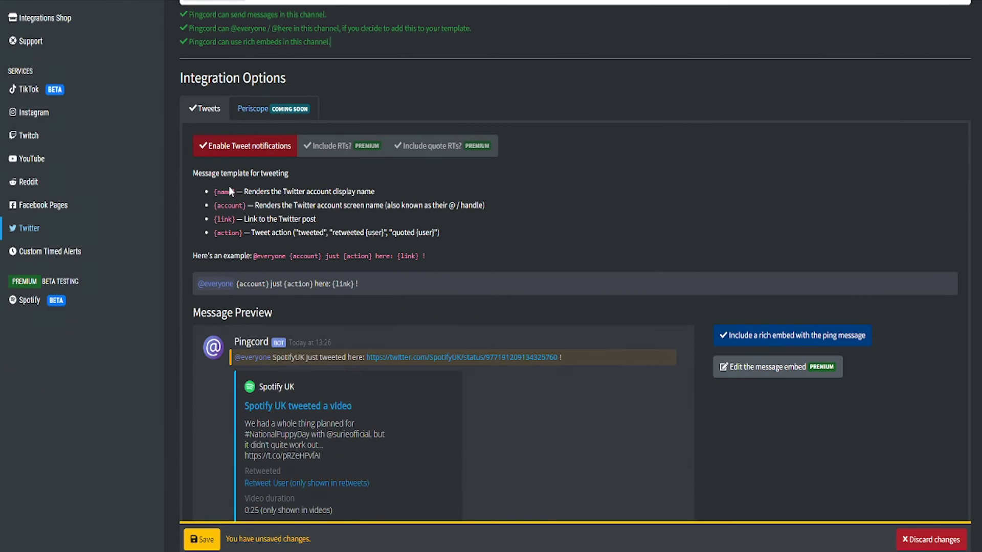
pyautogui.moveTo(209, 191); pyautogui.dragTo(441, 234)
pyautogui.click(464, 240)
pyautogui.moveTo(358, 284); pyautogui.dragTo(249, 284)
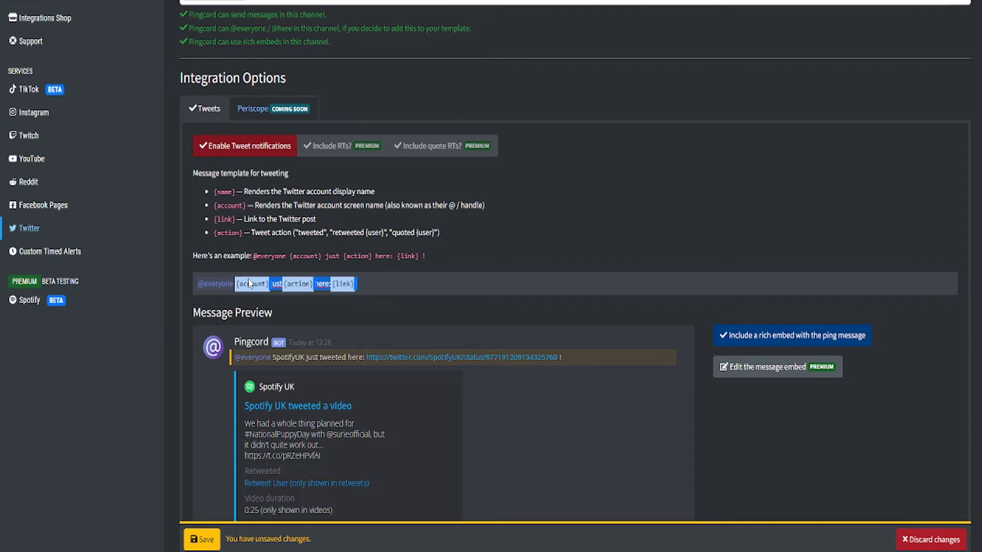
pyautogui.press('BackSpace')
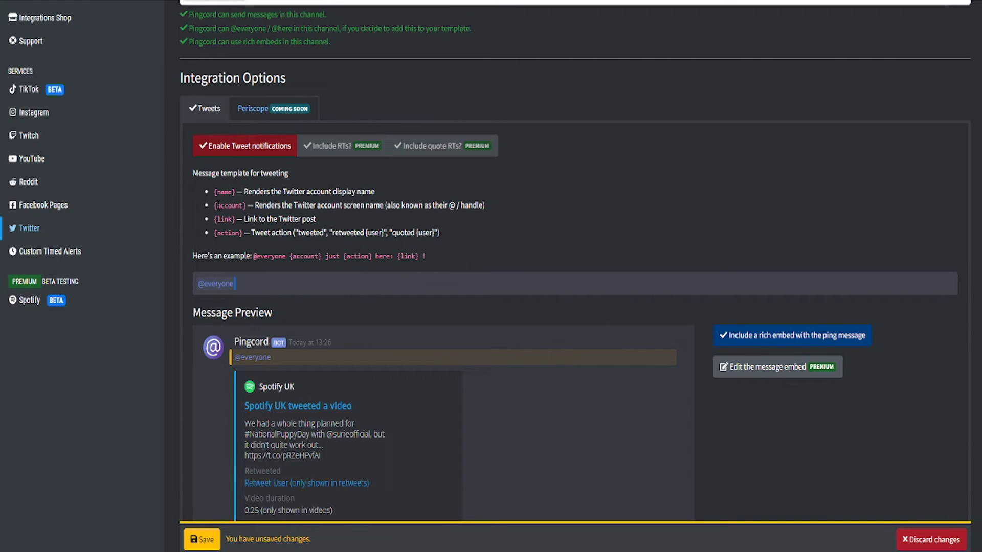
pyautogui.moveTo(211, 192); pyautogui.dragTo(237, 195)
pyautogui.hotkey('ctrl', 'c')
pyautogui.click(234, 197)
pyautogui.click(295, 288)
pyautogui.hotkey('ctrl', 'v')
pyautogui.write('a pos')
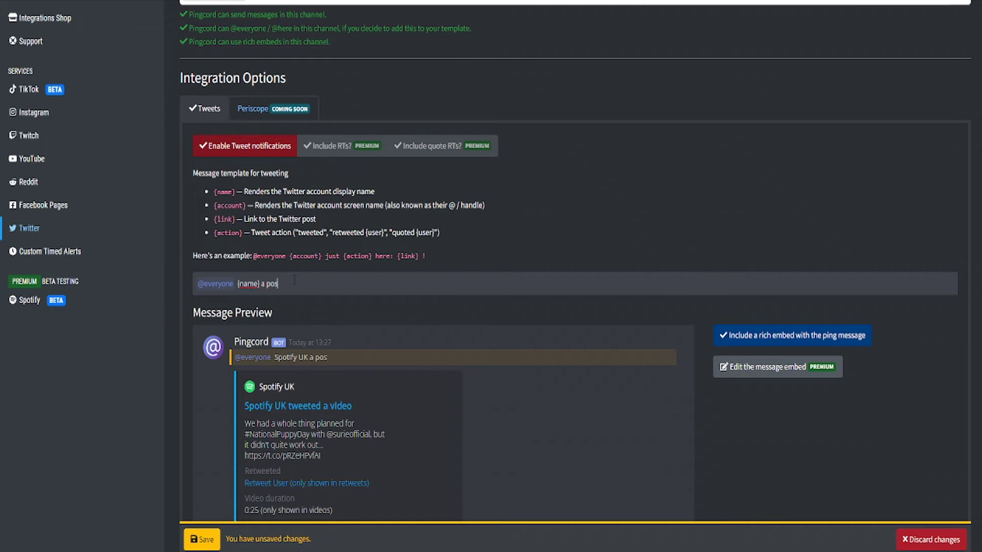
pyautogui.write('té un nouveau tweet')
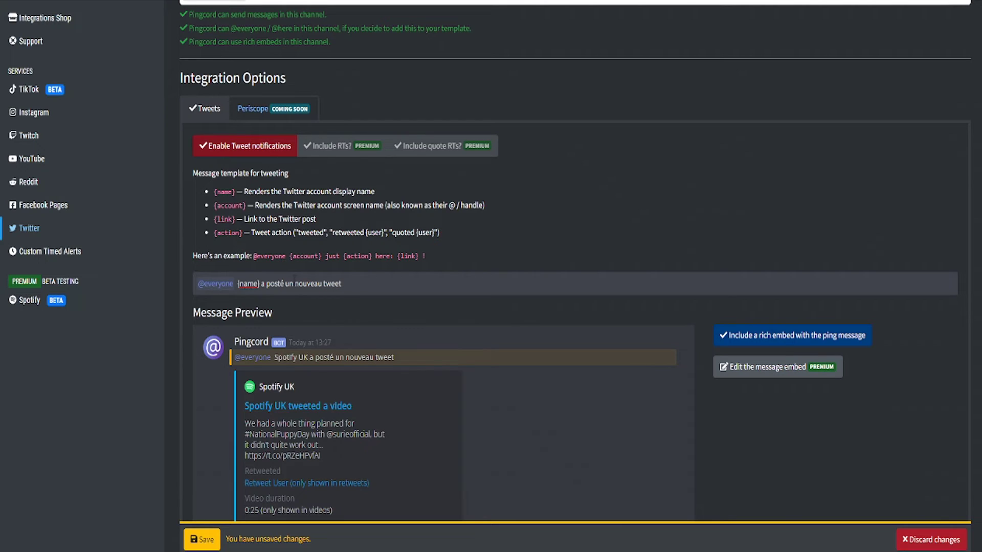
# Try adding the {action} variable to the end of the message template, and restore the wording ending in "tweet"
pyautogui.moveTo(213, 234); pyautogui.dragTo(242, 234)
pyautogui.hotkey('ctrl', 'c')
pyautogui.click(368, 284)
pyautogui.hotkey('ctrl', 'v')
pyautogui.click(341, 284)
pyautogui.press('BackSpace')
pyautogui.press('BackSpace')
pyautogui.press('BackSpace')
pyautogui.press('BackSpace')
pyautogui.press('BackSpace')
pyautogui.press('BackSpace')
pyautogui.press('BackSpace')
pyautogui.press('BackSpace')
pyautogui.press('BackSpace')
pyautogui.press('BackSpace')
pyautogui.press('BackSpace')
pyautogui.press('BackSpace')
pyautogui.press('BackSpace')
pyautogui.press('BackSpace')
pyautogui.write('tweet')
# Append "- {link}" to the end of the tweet message template
pyautogui.moveTo(213, 220); pyautogui.dragTo(236, 220)
pyautogui.click(372, 293)
pyautogui.write('-')
pyautogui.hotkey('ctrl', 'v')
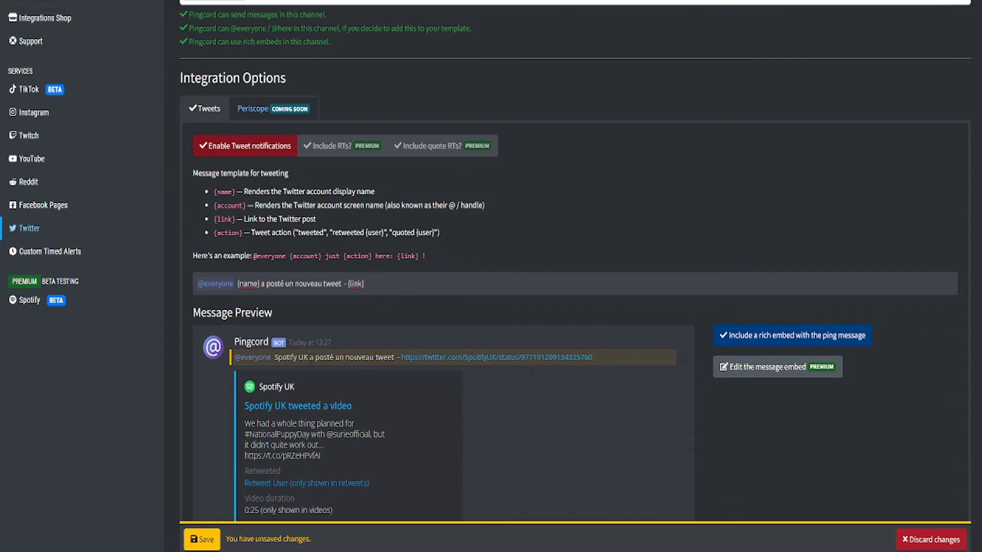
# Try the message preview without the rich embed, and include the rich embed again
pyautogui.scroll(-2, 369, 324)
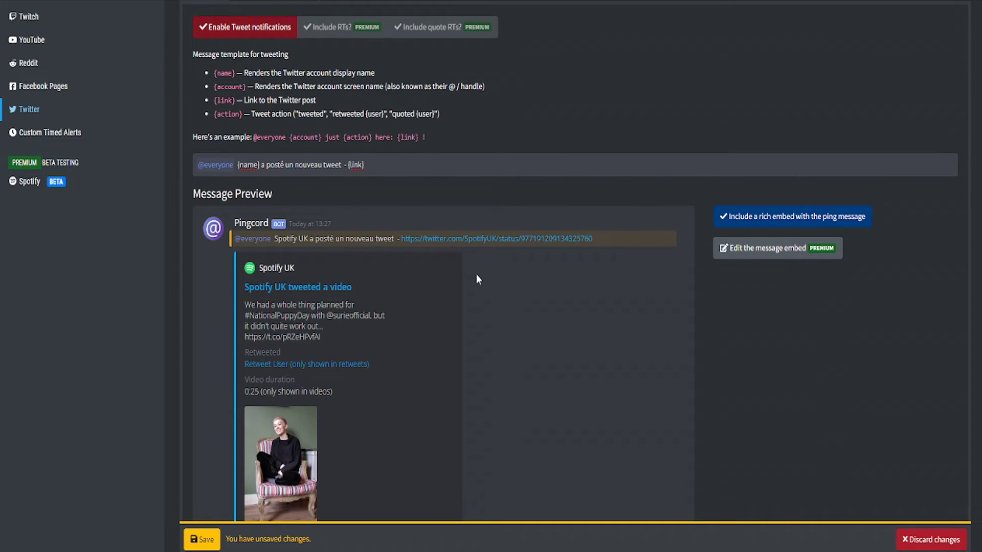
pyautogui.click(751, 224)
pyautogui.moveTo(255, 239); pyautogui.dragTo(619, 261)
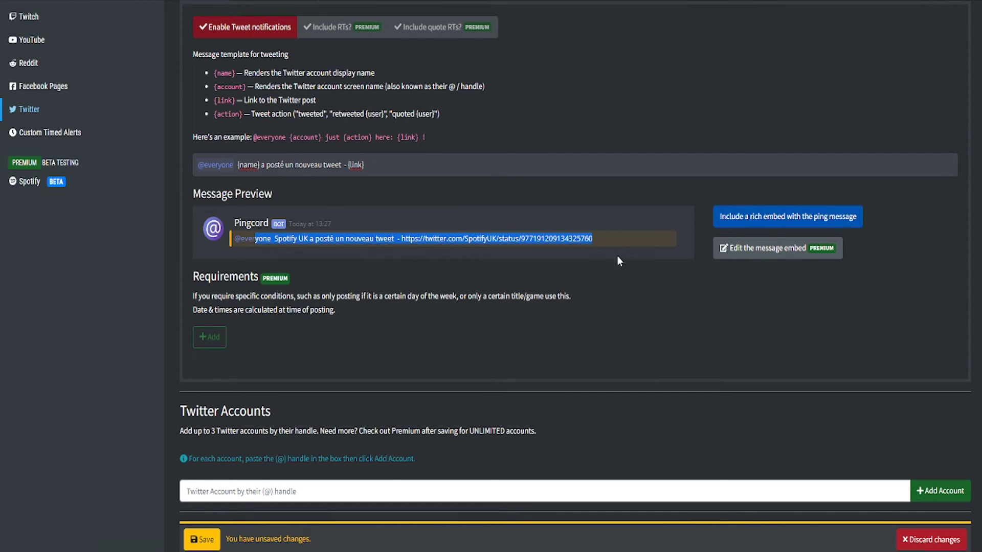
pyautogui.click(718, 224)
pyautogui.scroll(-2, 338, 327)
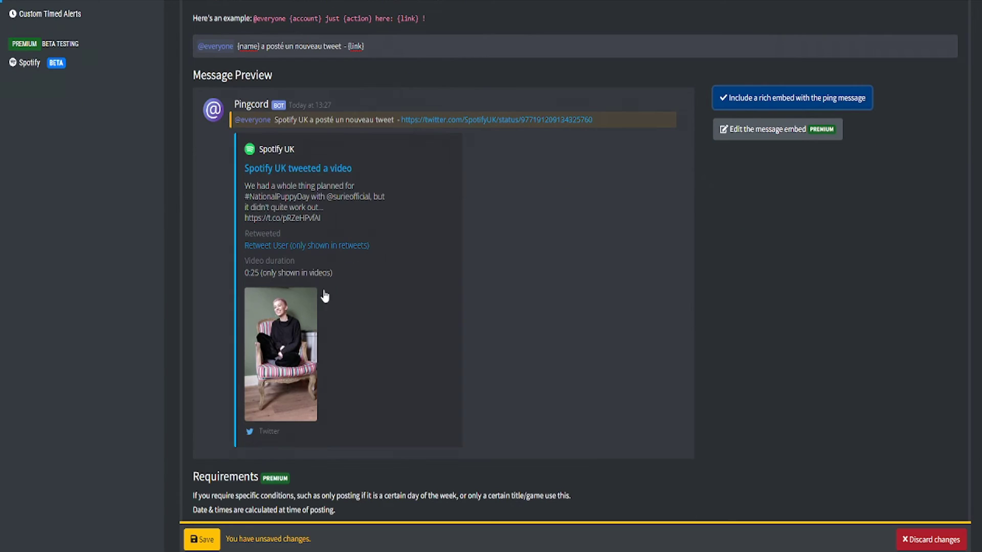
pyautogui.scroll(1, 611, 302)
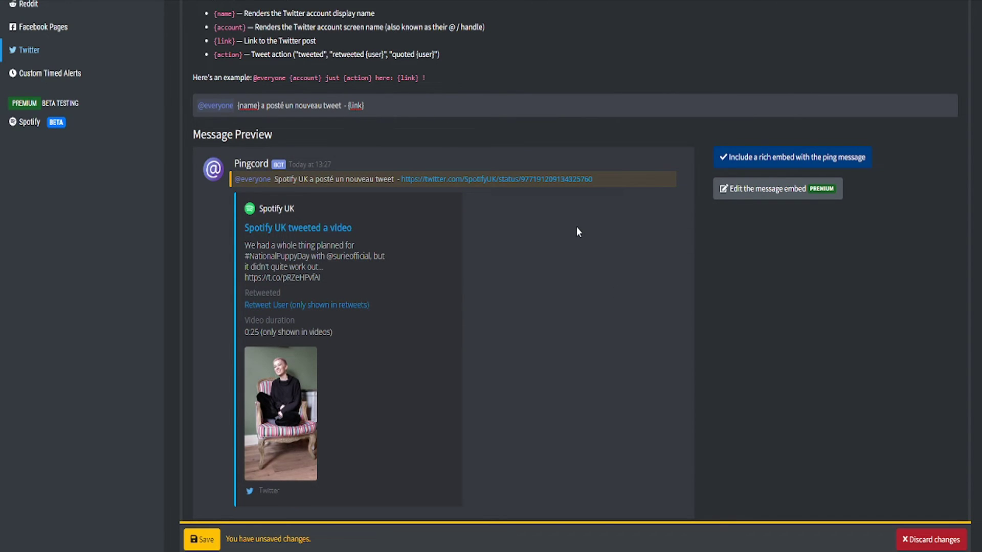
pyautogui.scroll(-5, 576, 226)
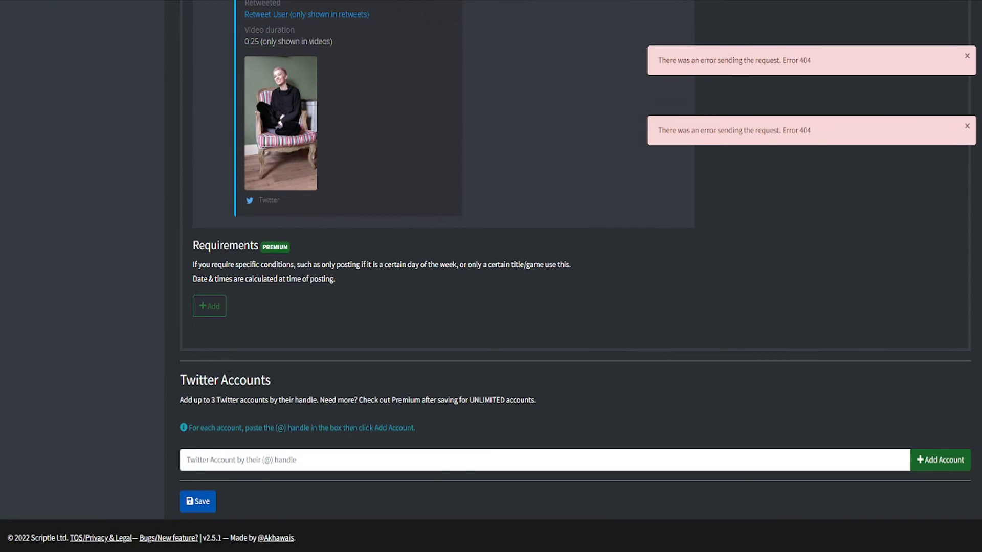
pyautogui.moveTo(174, 386); pyautogui.dragTo(321, 382)
pyautogui.click(298, 378)
pyautogui.click(201, 458)
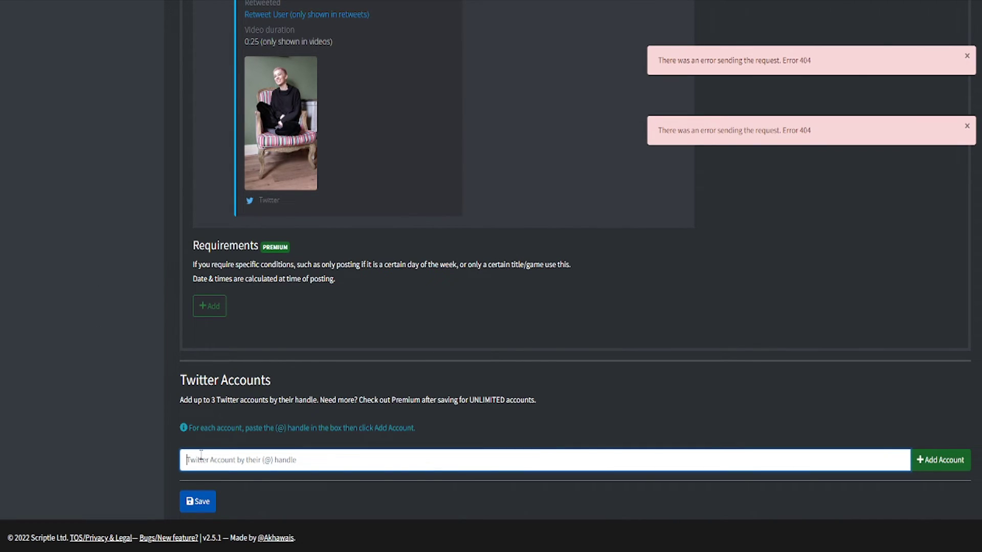
pyautogui.write('@re')
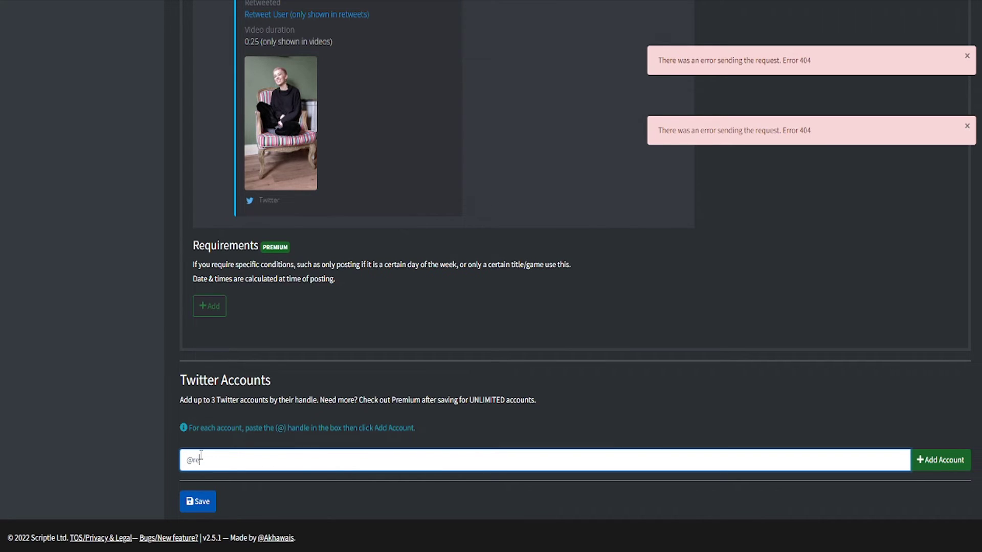
pyautogui.write('skotv')
pyautogui.click(926, 460)
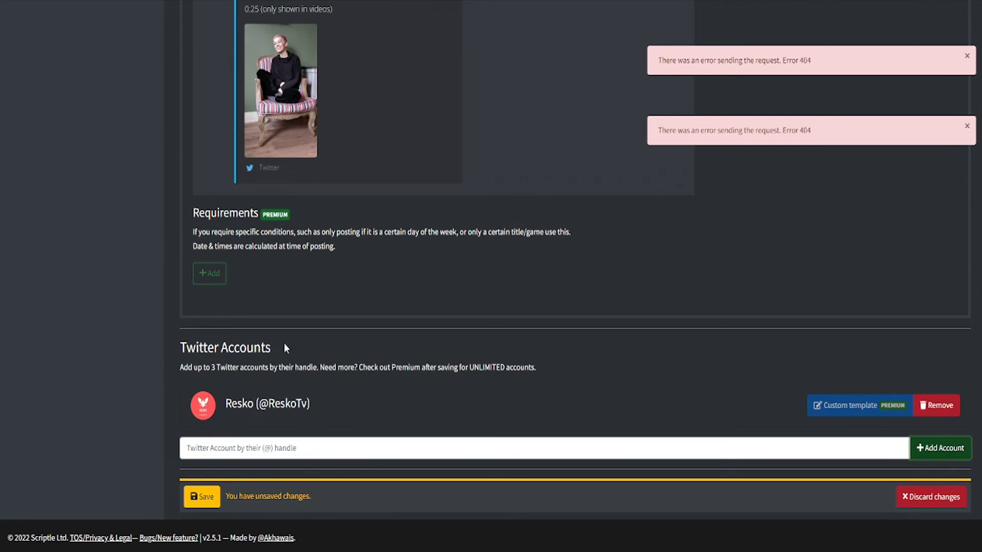
pyautogui.moveTo(232, 405); pyautogui.dragTo(312, 411)
pyautogui.click(368, 419)
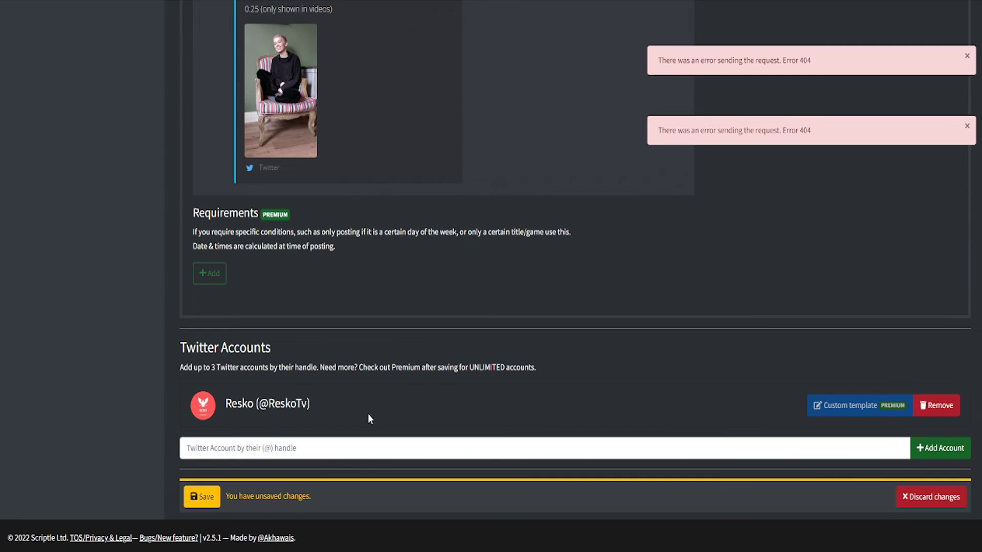
# Save the Twitter integration and review its ping channel and tracked account in the Twitter overview
pyautogui.hotkey('ctrl', 's')
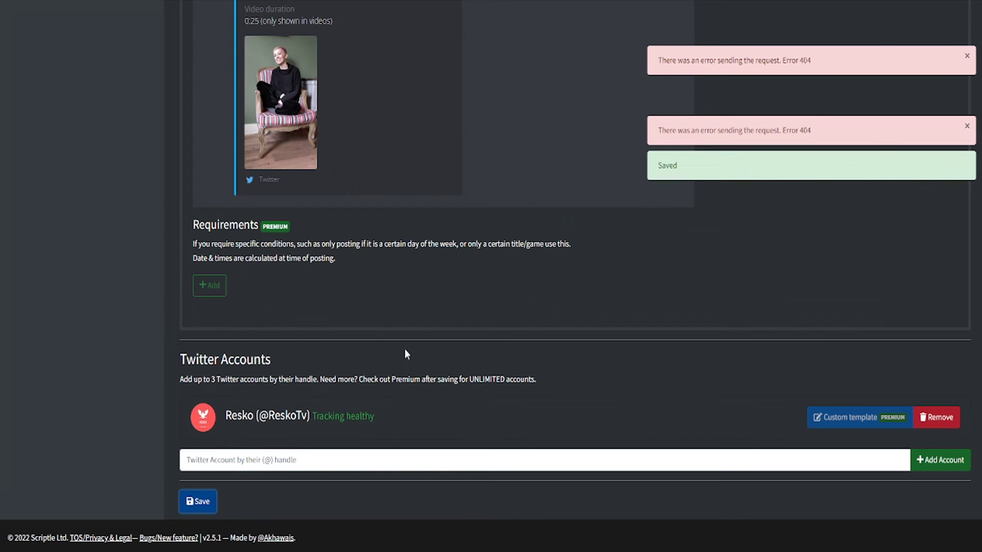
pyautogui.scroll(15, 405, 354)
pyautogui.click(29, 413)
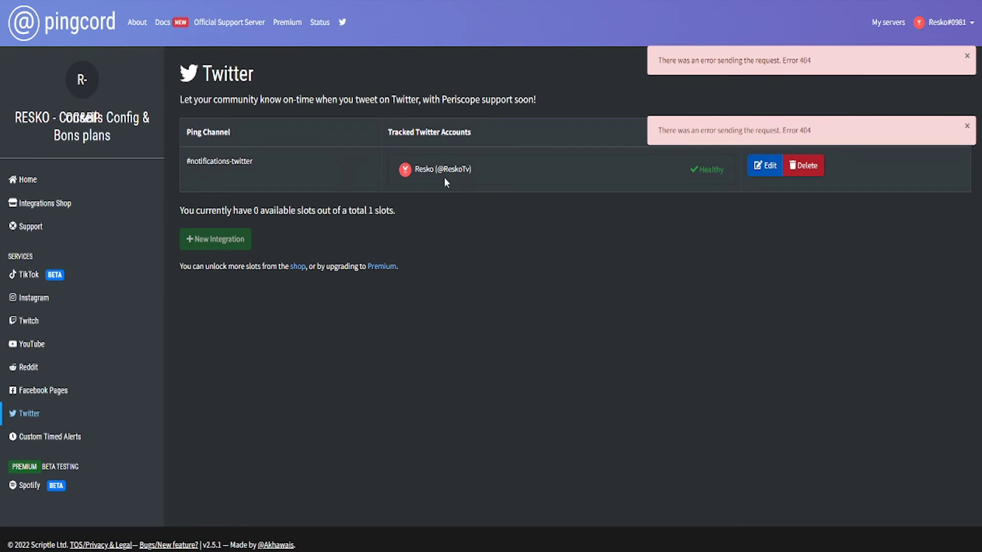
pyautogui.tripleClick(236, 153)
pyautogui.click(299, 155)
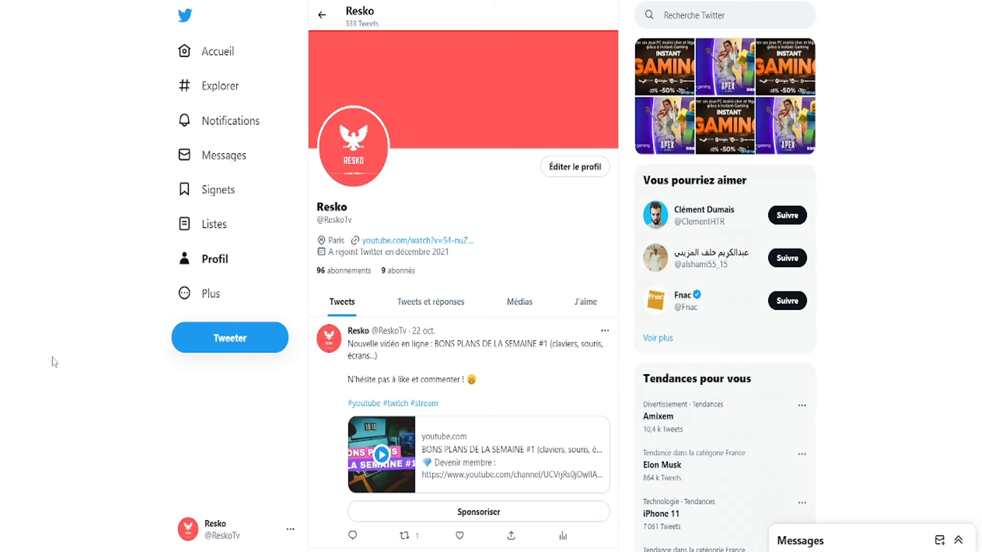
# On Twitter, publish a tweet reading "Nouvelle vidéo en cours de préparation ! 😄"
pyautogui.click(215, 353)
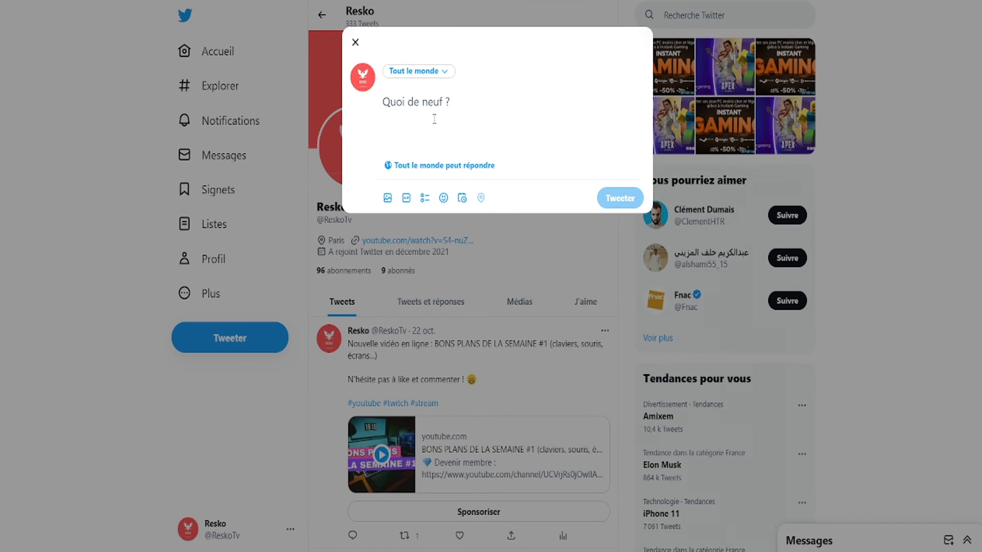
pyautogui.write('Nouvelle vidéo en cours de préparation ! 😄')
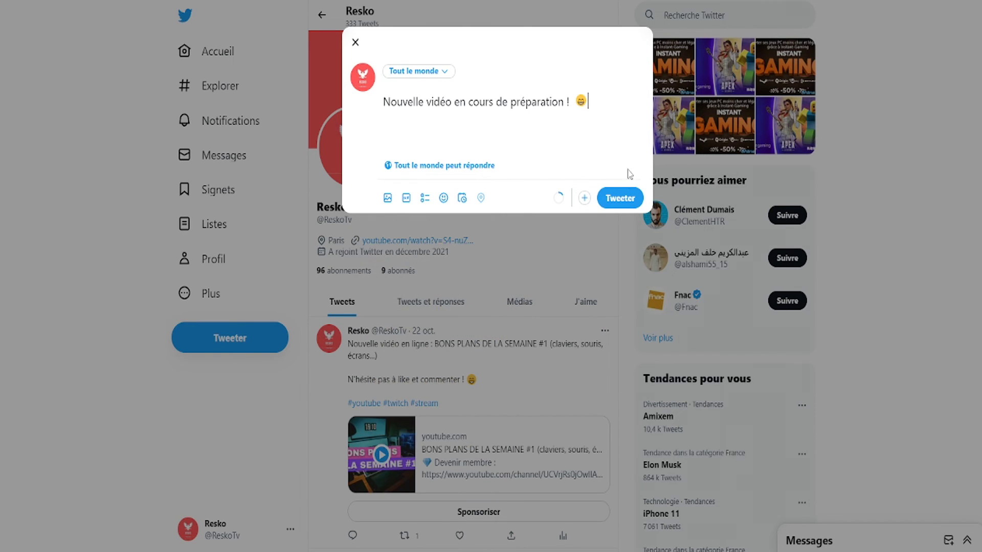
pyautogui.click(623, 200)
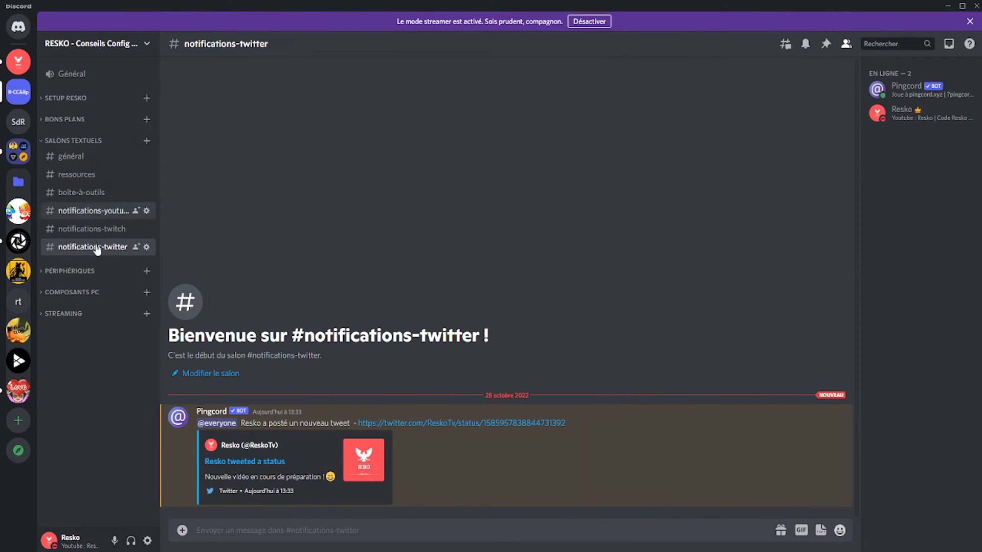
# In Discord's notifications-twitter channel, check the wording of Pingcord's tweet notification and open its tweet link
pyautogui.moveTo(275, 423); pyautogui.dragTo(317, 423)
pyautogui.click(286, 423)
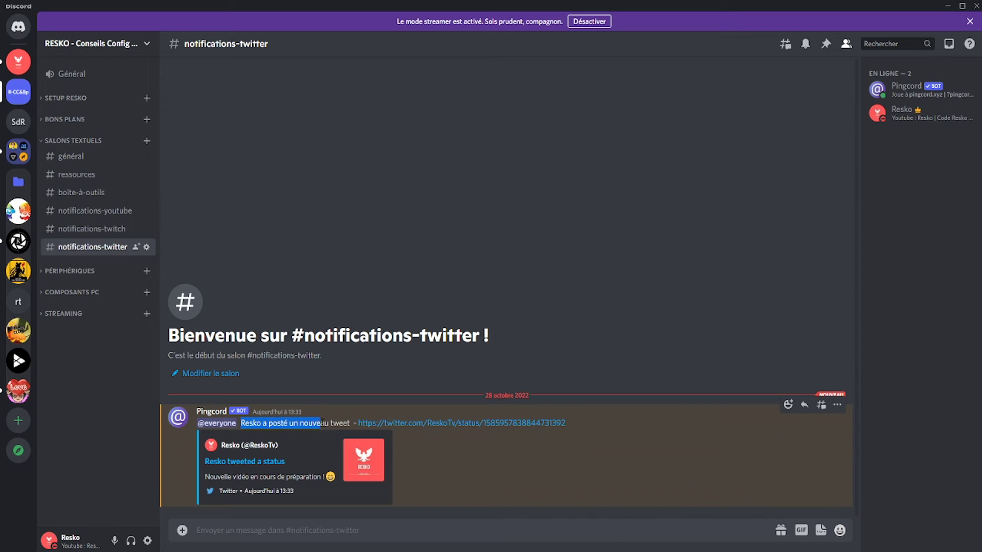
pyautogui.click(339, 423)
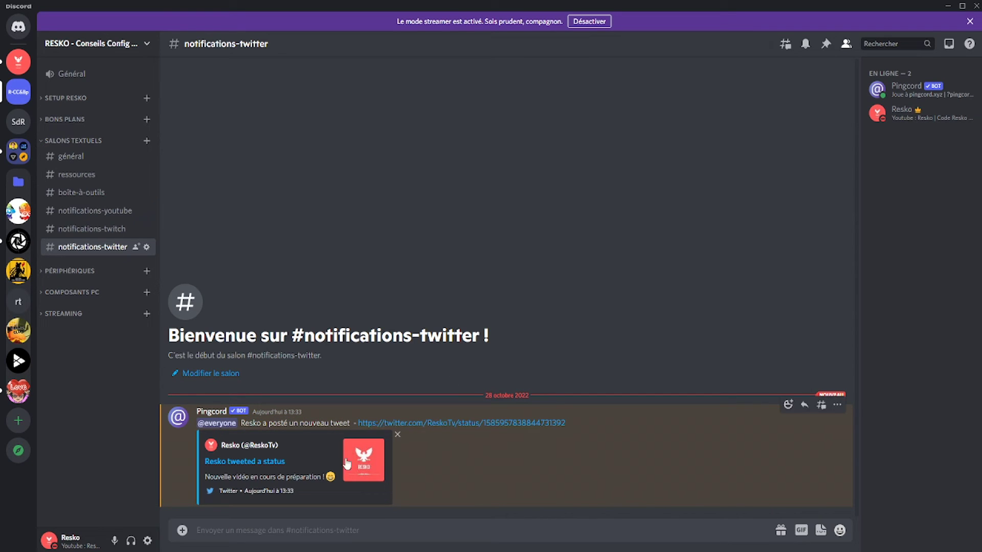
pyautogui.click(457, 423)
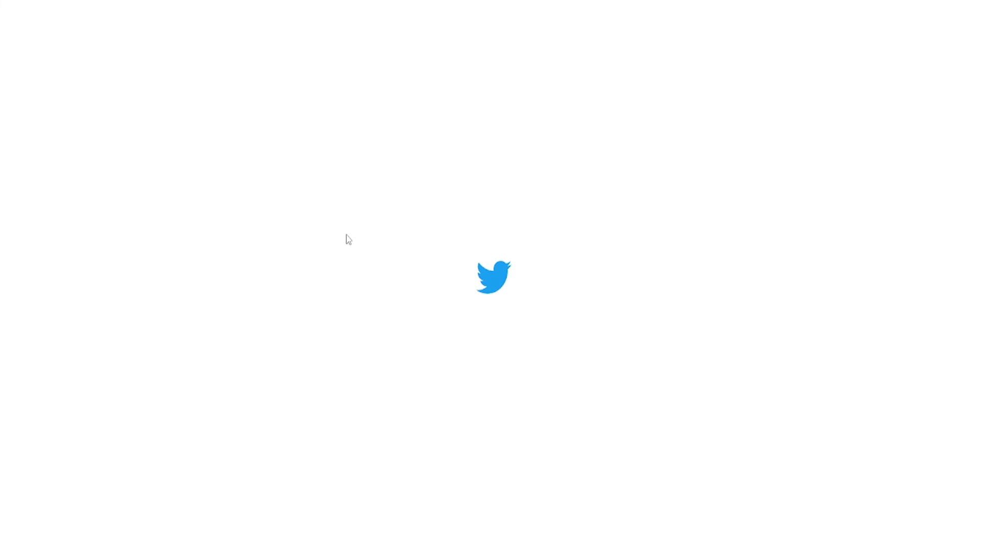